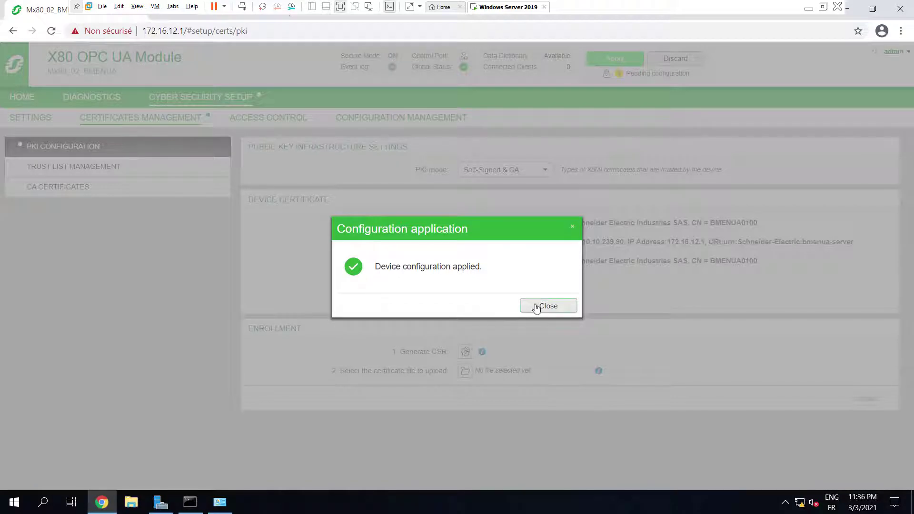
# Step: Close the 'Device configuration applied' confirmation after applying the Self-Signed & CA PKI setup
pyautogui.click(540, 308)
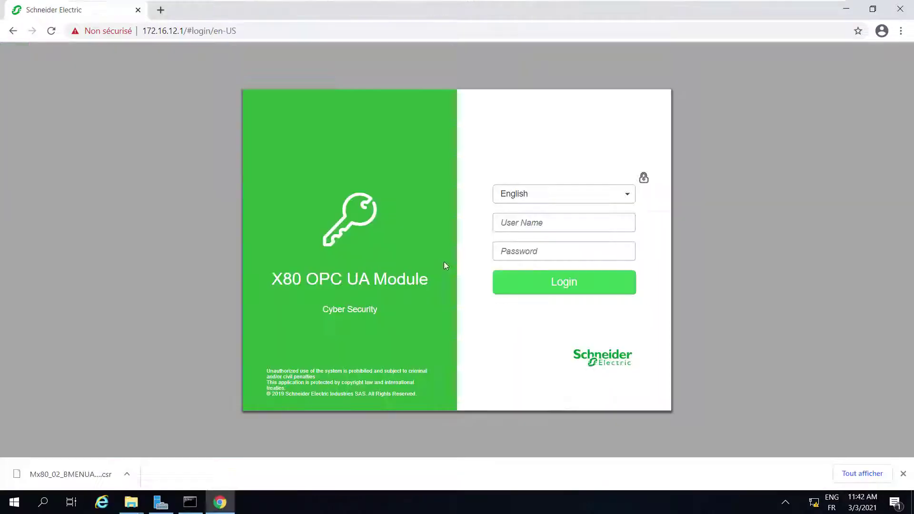
# Step: Log in to the module web interface as admin with the account password
pyautogui.click(523, 219)
pyautogui.write('admin')
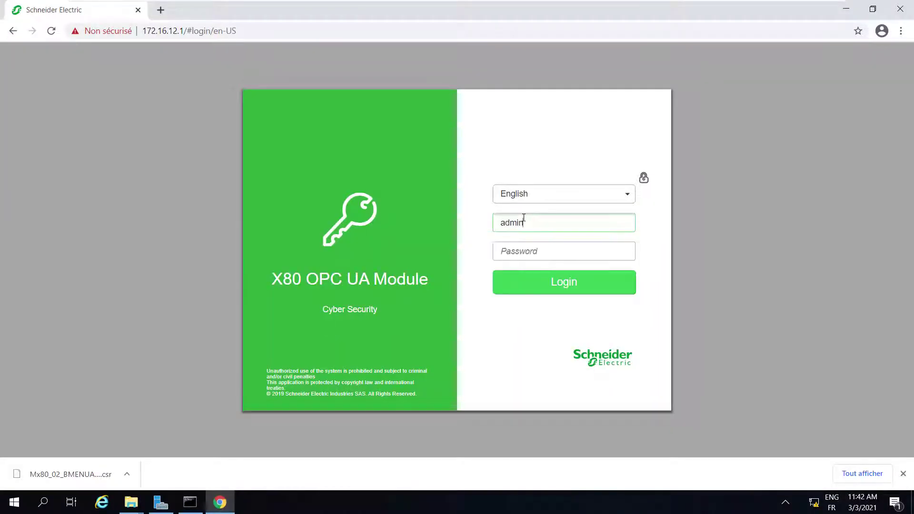
pyautogui.press('Tab')
pyautogui.write('a')
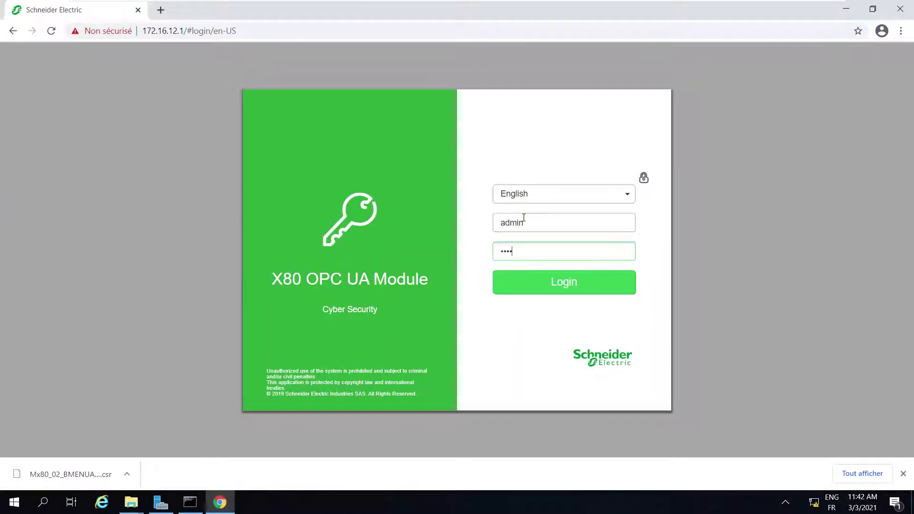
pyautogui.press('Return')
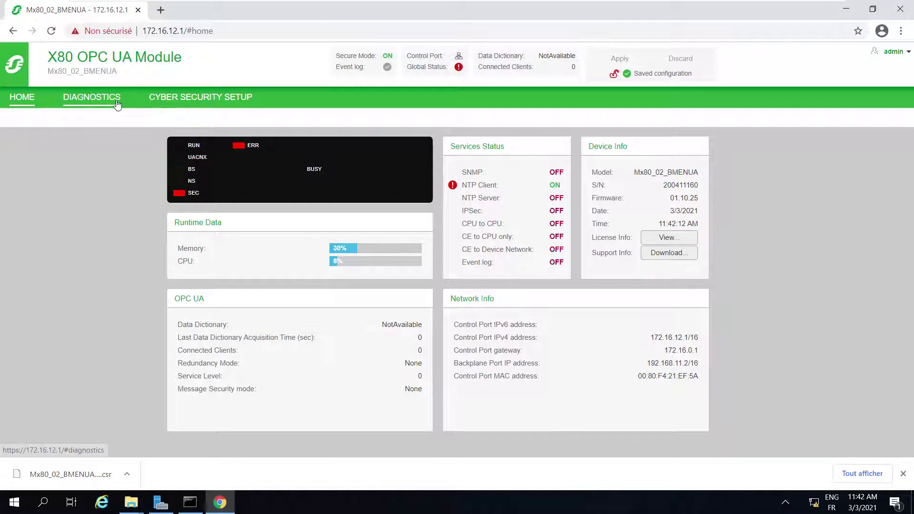
# Step: Generate a CSR under Cyber Security Setup > PKI Configuration and show the downloaded .csr in its folder
pyautogui.click(92, 98)
pyautogui.click(167, 103)
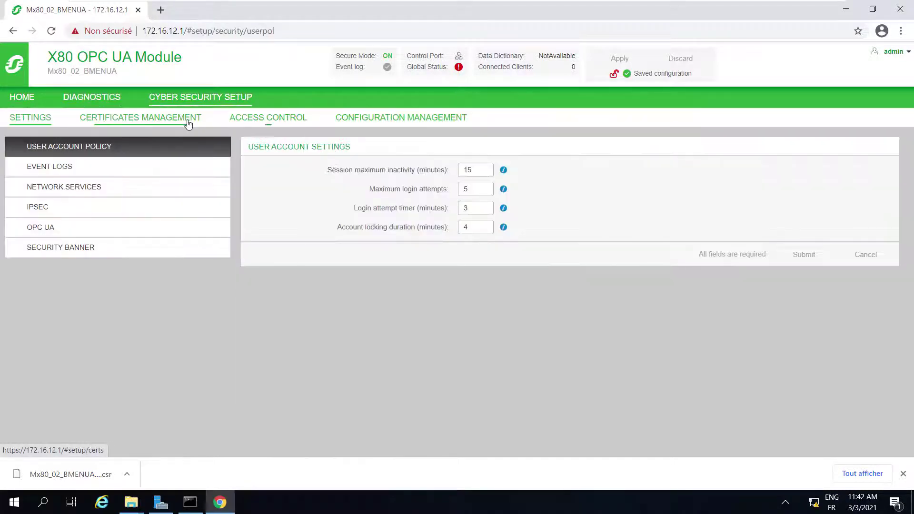
pyautogui.click(188, 122)
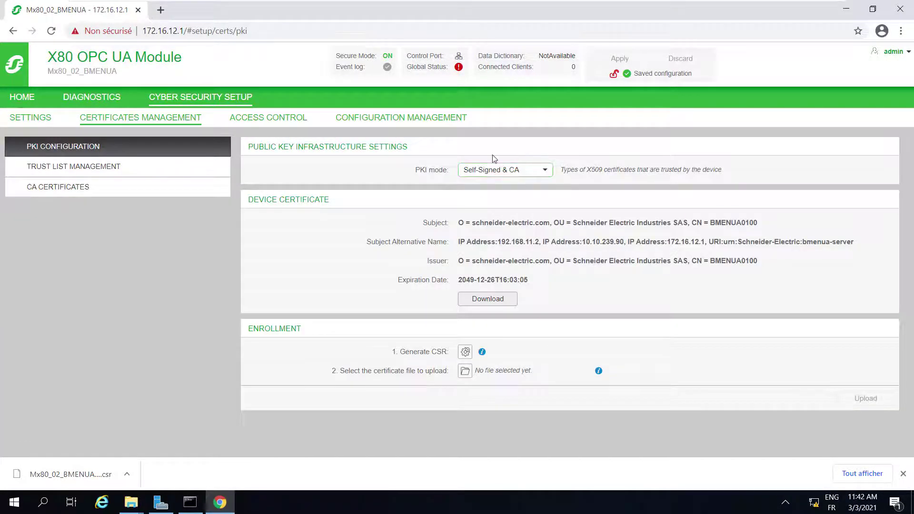
pyautogui.click(466, 352)
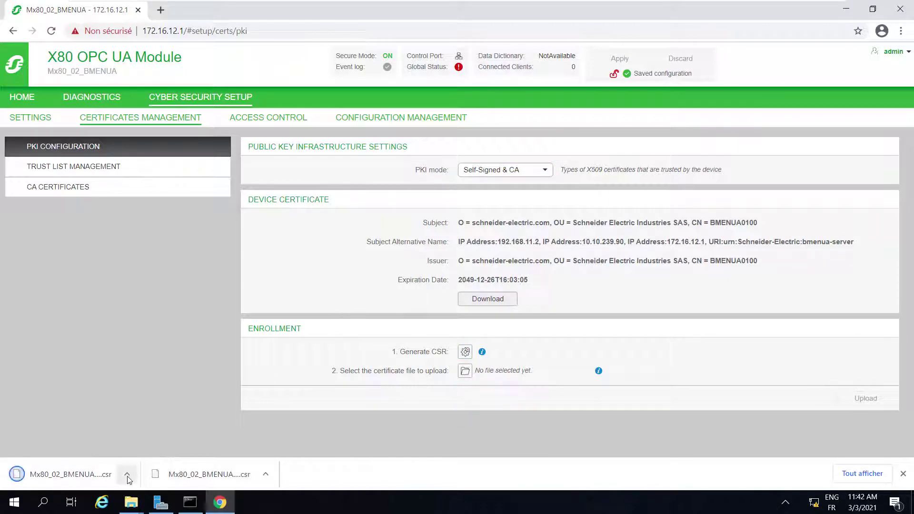
pyautogui.click(127, 473)
pyautogui.click(125, 435)
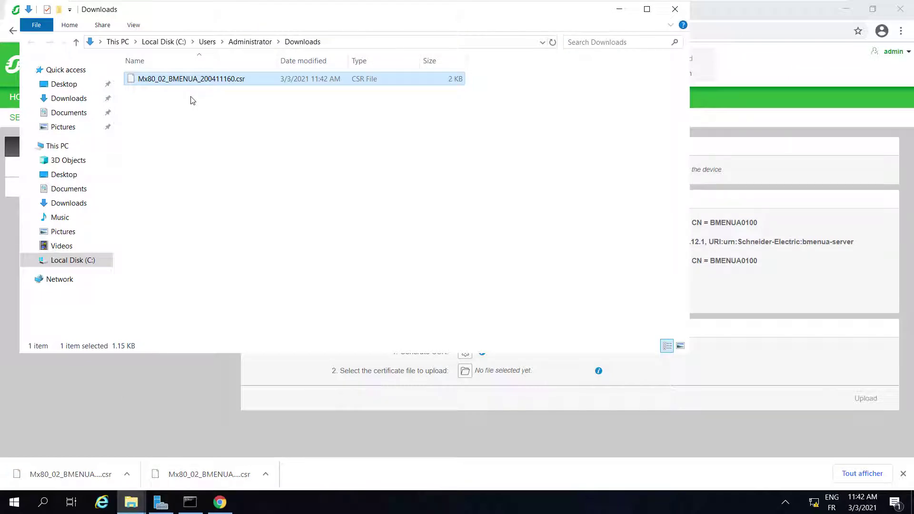
# Step: Copy the full path of Mx80_02_BMENUA_200411160.csr and switch to the command prompt
pyautogui.rightClick(233, 81)
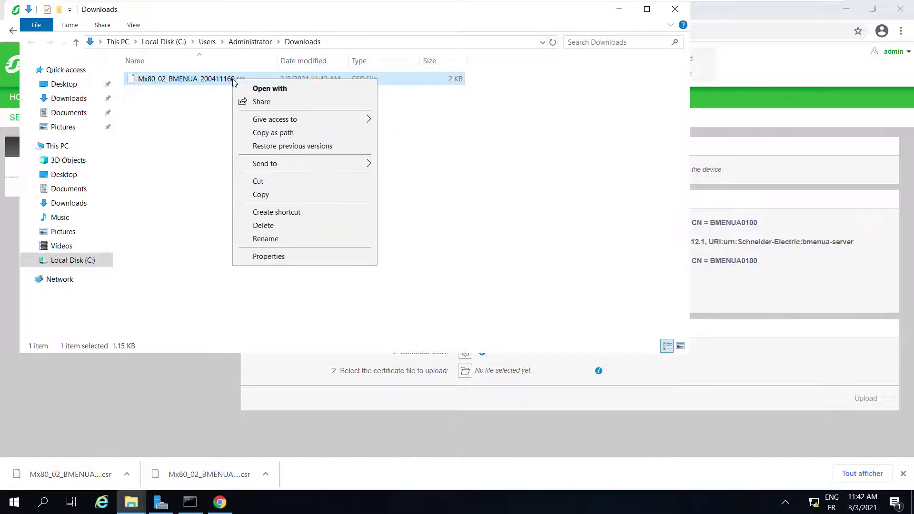
pyautogui.click(269, 132)
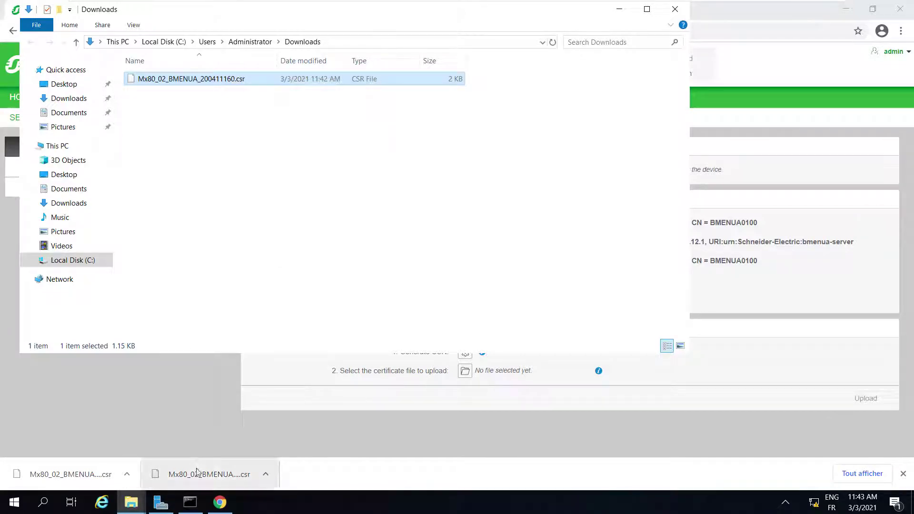
pyautogui.click(190, 502)
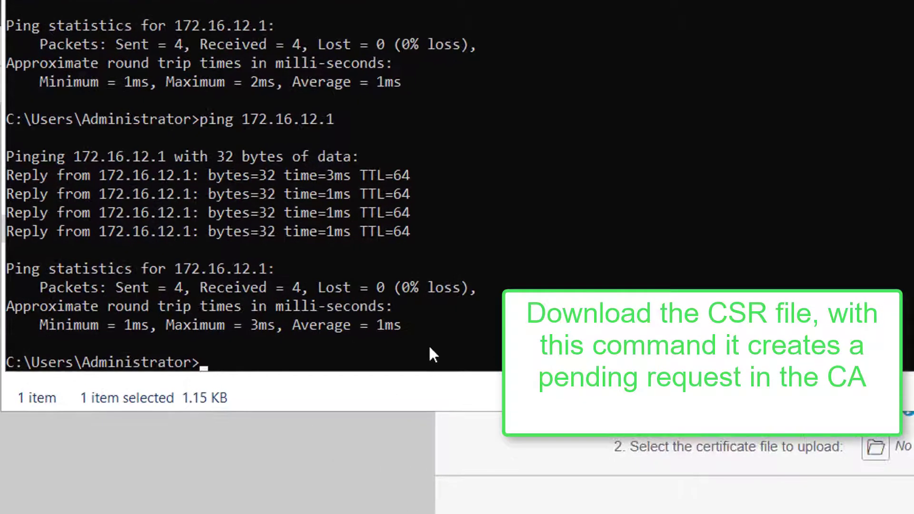
# Step: Run certreq.exe -submit on the pasted .csr path, creating pending request 2
pyautogui.write('certreq.')
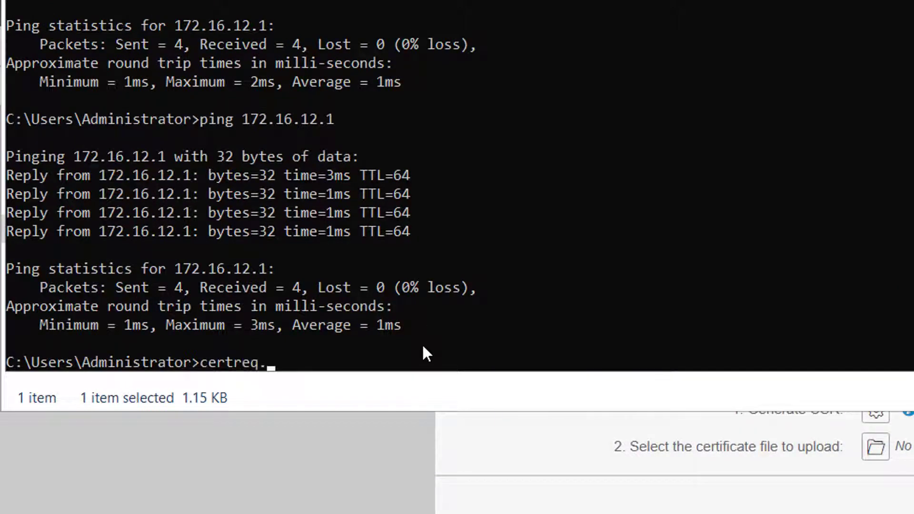
pyautogui.write('exe -submit')
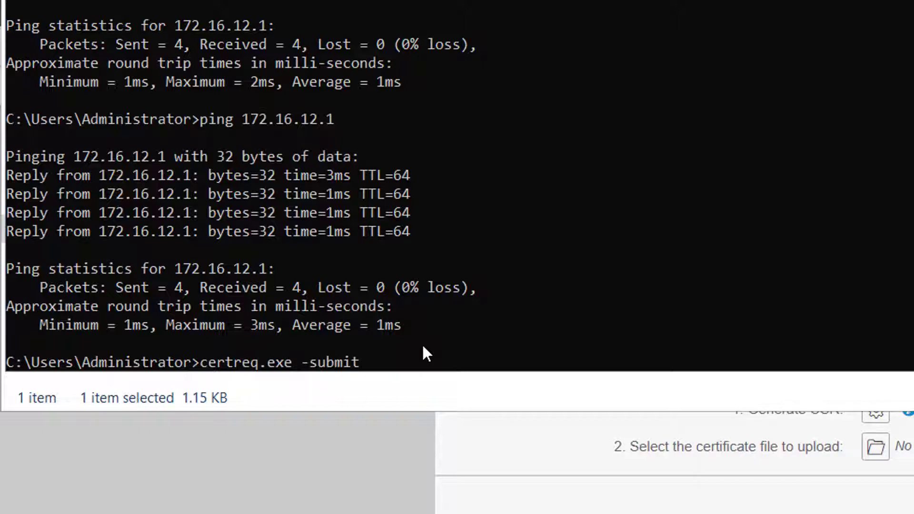
pyautogui.hotkey('ctrl', 'v')
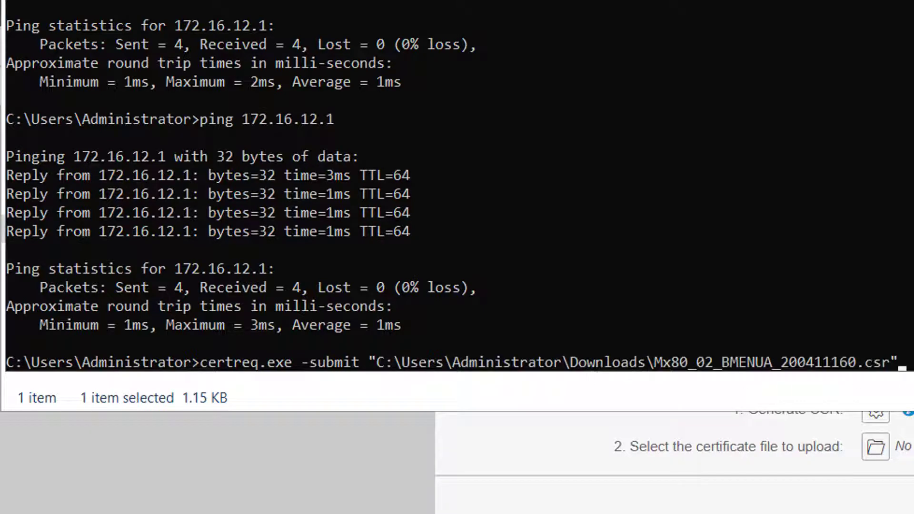
pyautogui.press('Return')
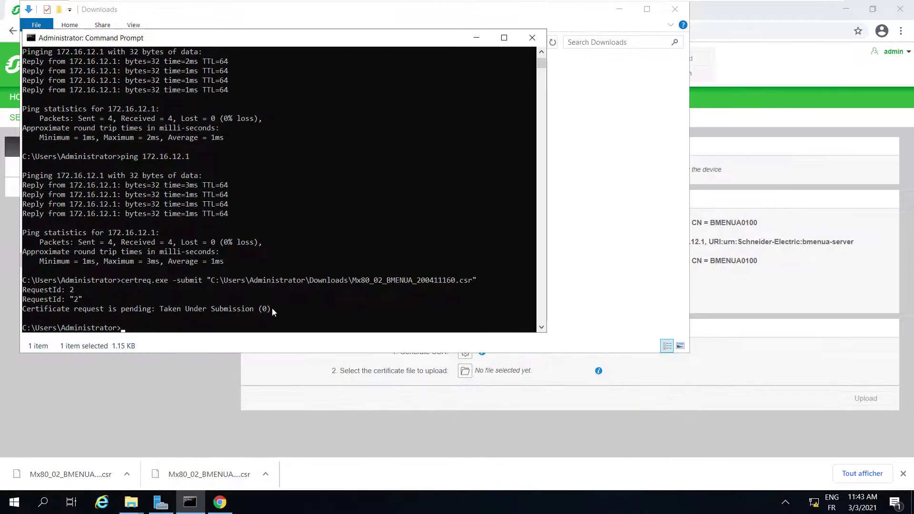
# Step: Launch the Certification Authority console from Server Manager, expand TEST_NUA, and enlarge the window
pyautogui.click(161, 504)
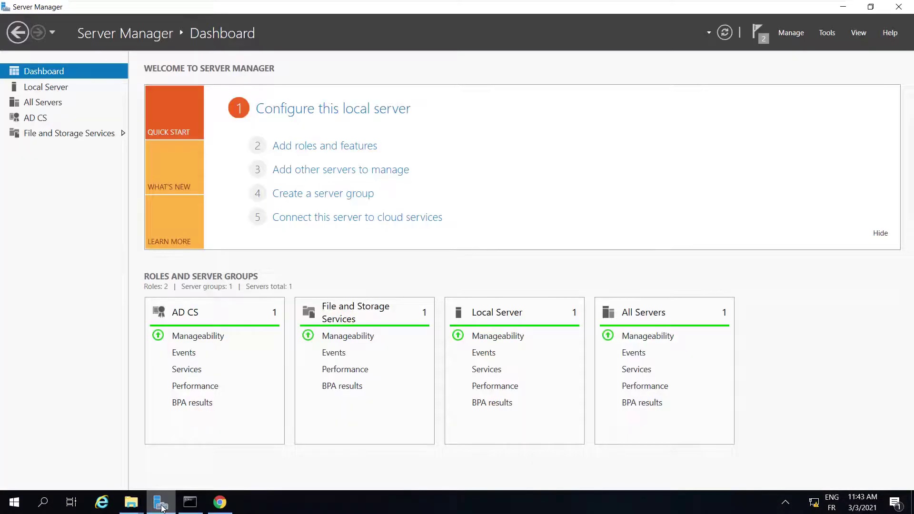
pyautogui.click(835, 31)
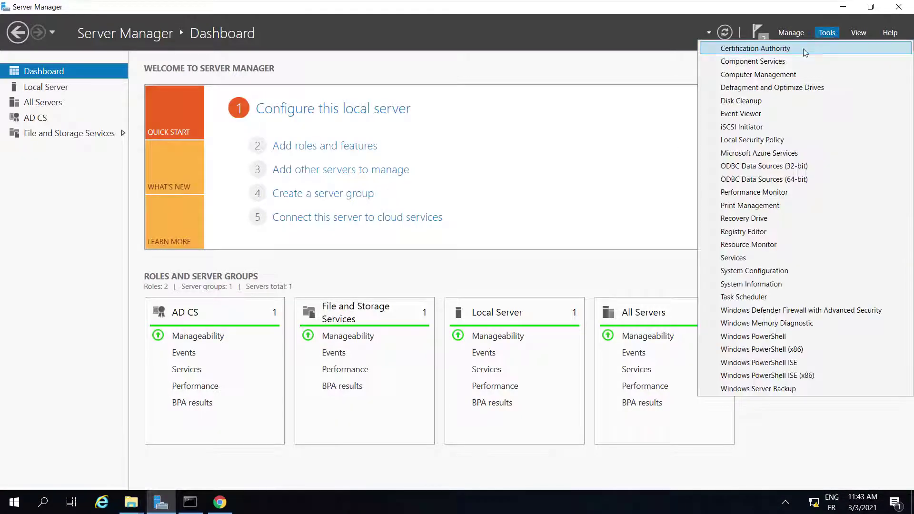
pyautogui.click(804, 48)
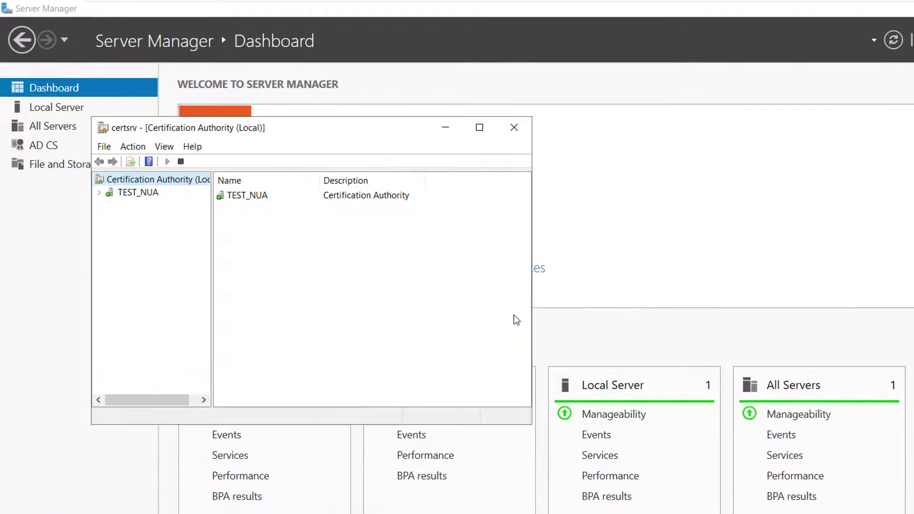
pyautogui.click(99, 193)
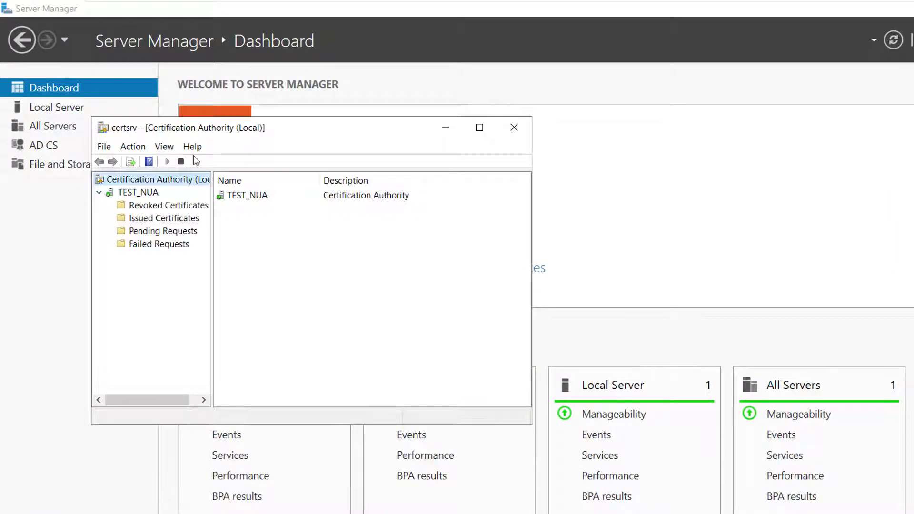
pyautogui.doubleClick(215, 117)
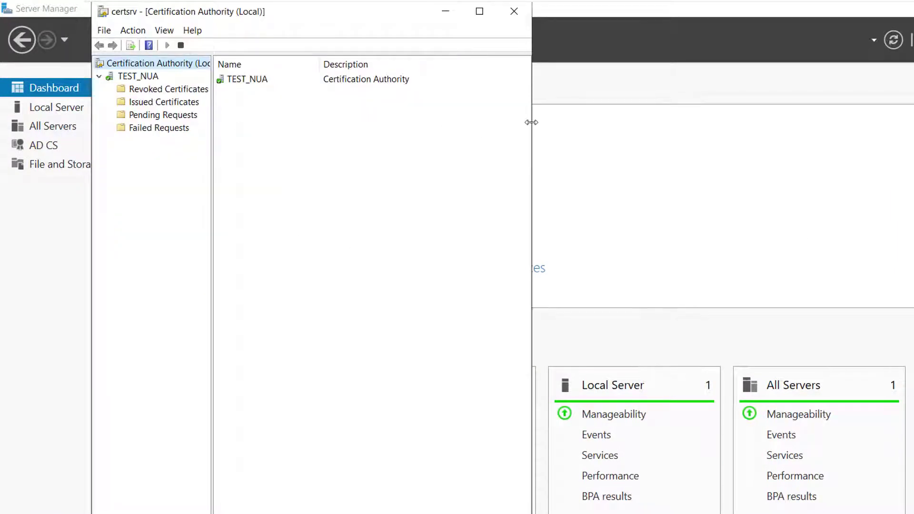
pyautogui.moveTo(532, 122); pyautogui.dragTo(779, 123)
# Step: Issue the certificate for pending request 2
pyautogui.click(155, 116)
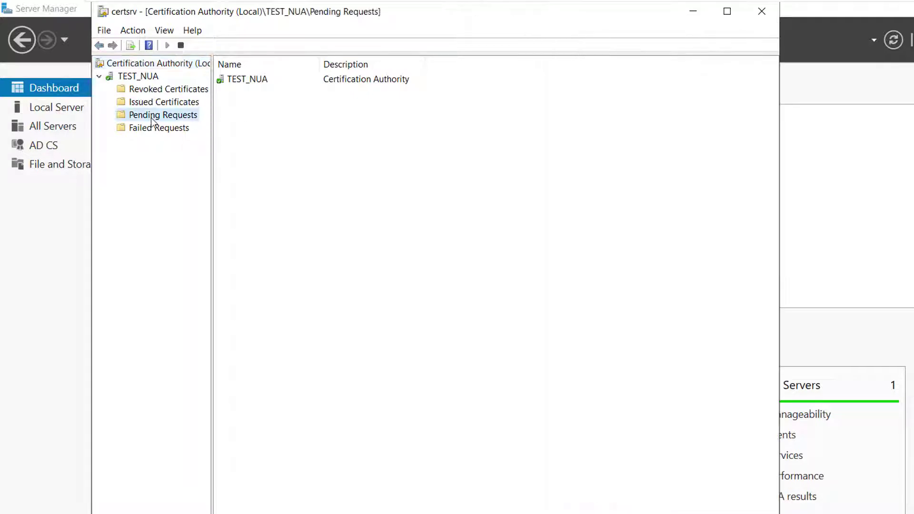
pyautogui.click(320, 80)
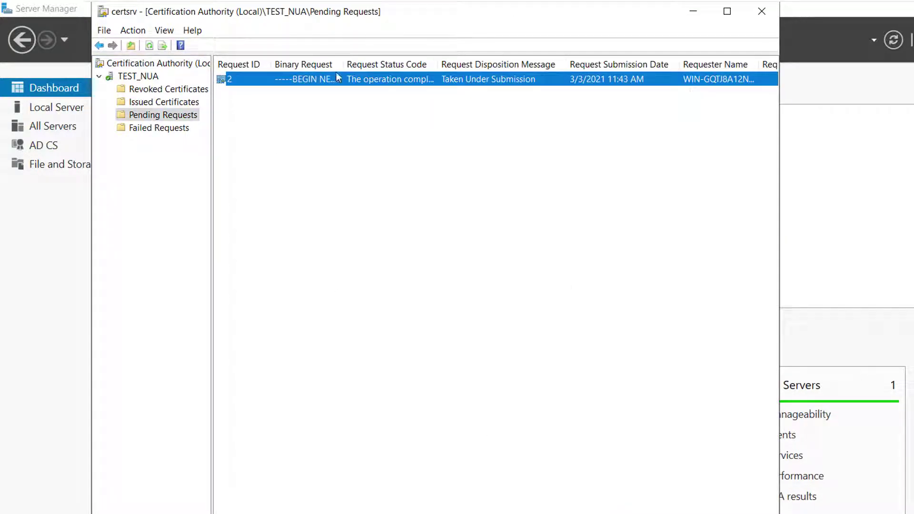
pyautogui.moveTo(342, 64); pyautogui.dragTo(438, 66)
pyautogui.rightClick(381, 85)
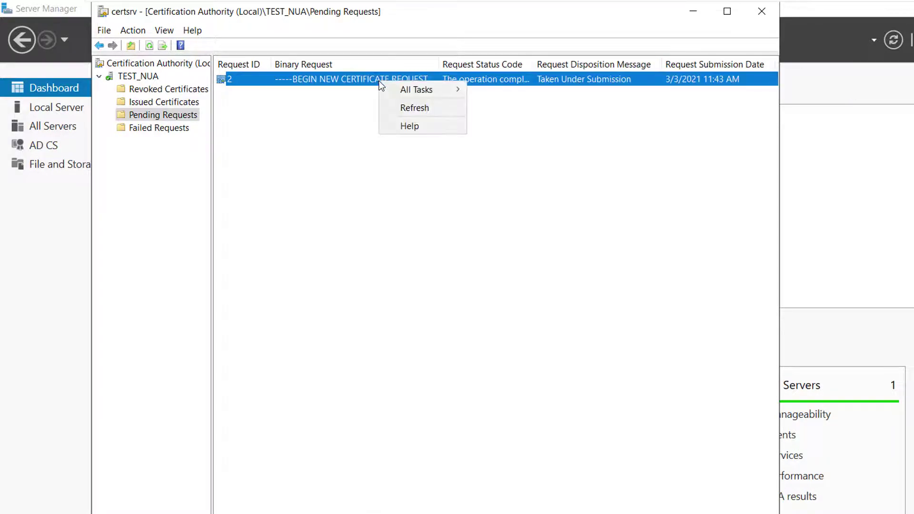
pyautogui.moveTo(405, 90)
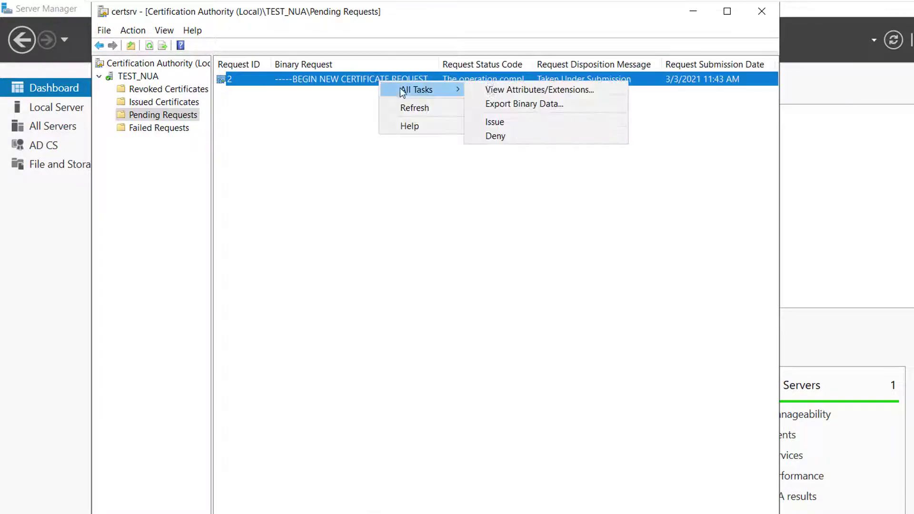
pyautogui.click(521, 127)
# Step: Open the issued certificate from the Issued Certificates list
pyautogui.click(128, 101)
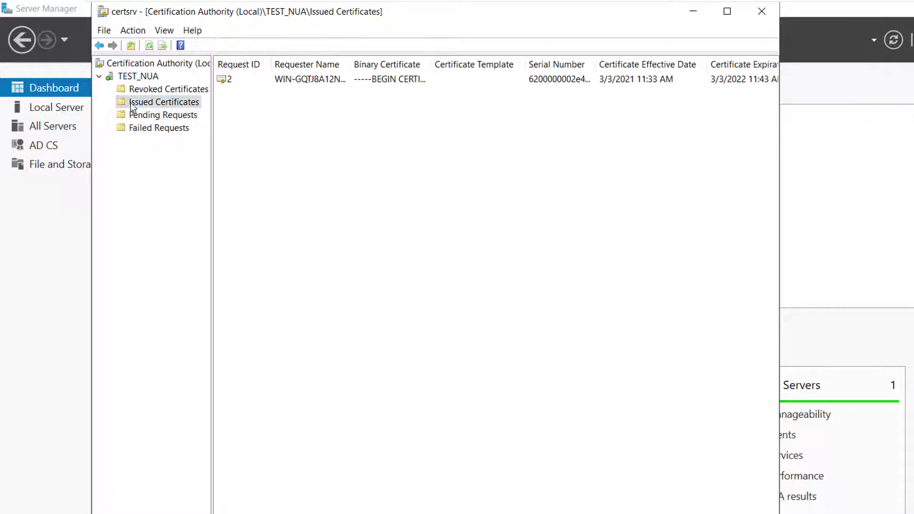
pyautogui.click(294, 81)
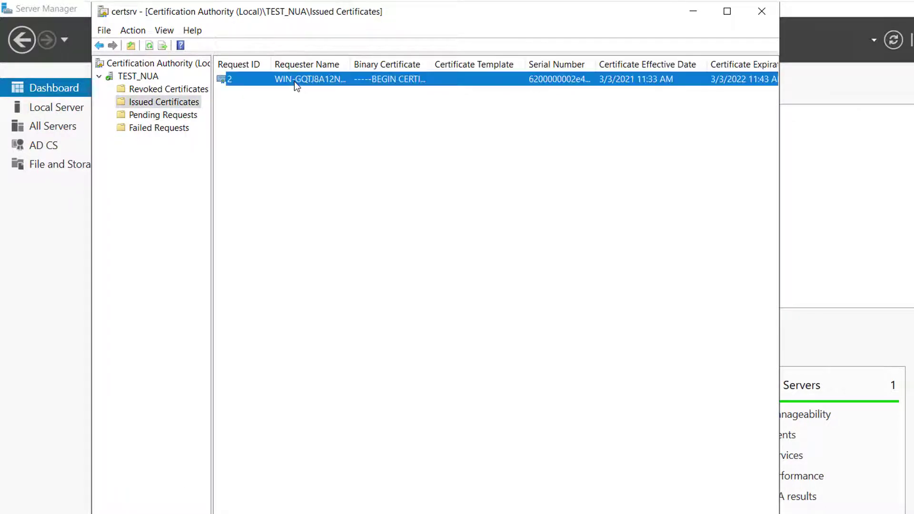
pyautogui.doubleClick(225, 81)
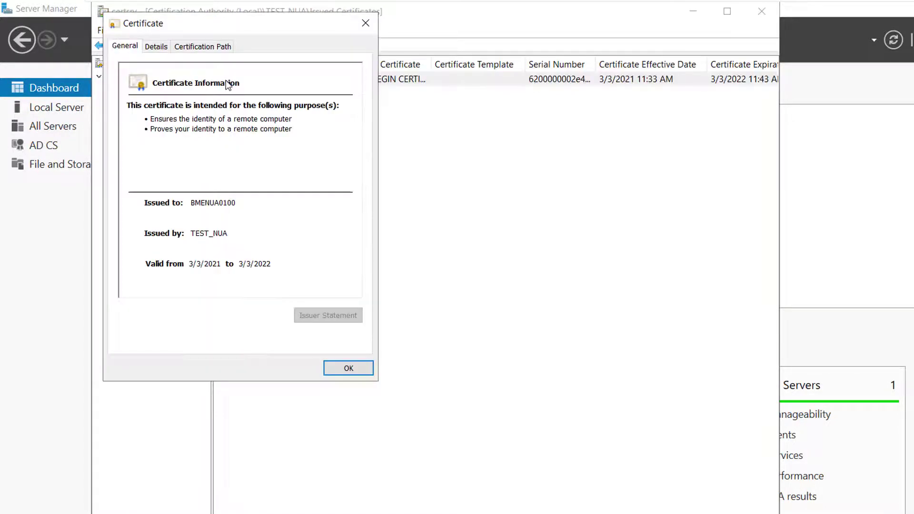
# Step: Export the certificate as DER .cer to Downloads under the name BMENUA0100Cert
pyautogui.click(163, 47)
pyautogui.click(345, 317)
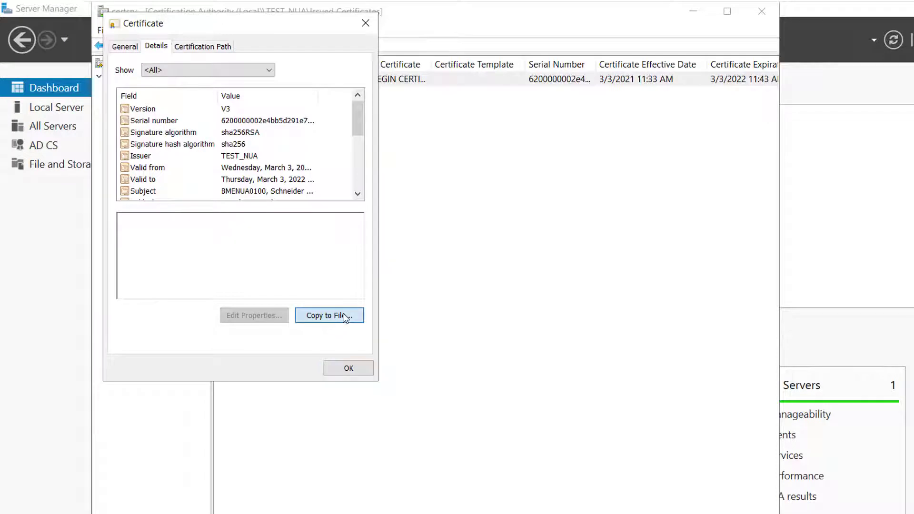
pyautogui.click(326, 377)
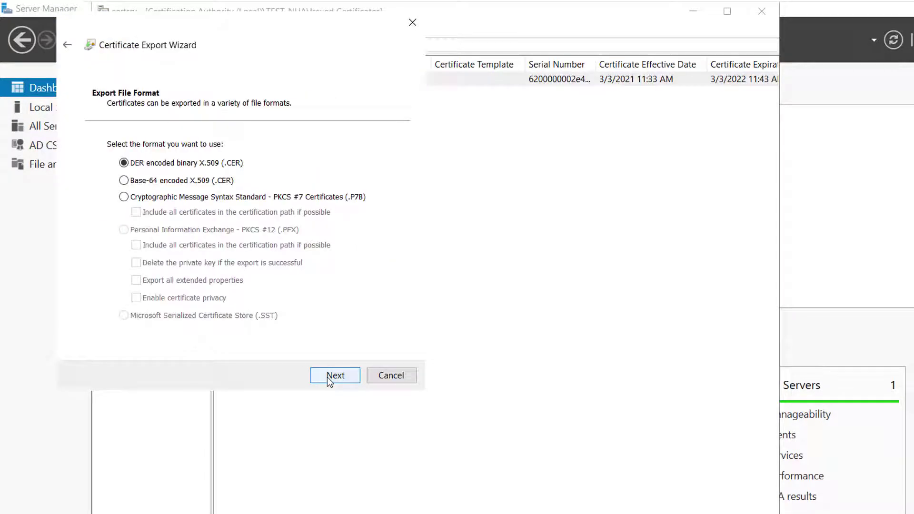
pyautogui.click(327, 376)
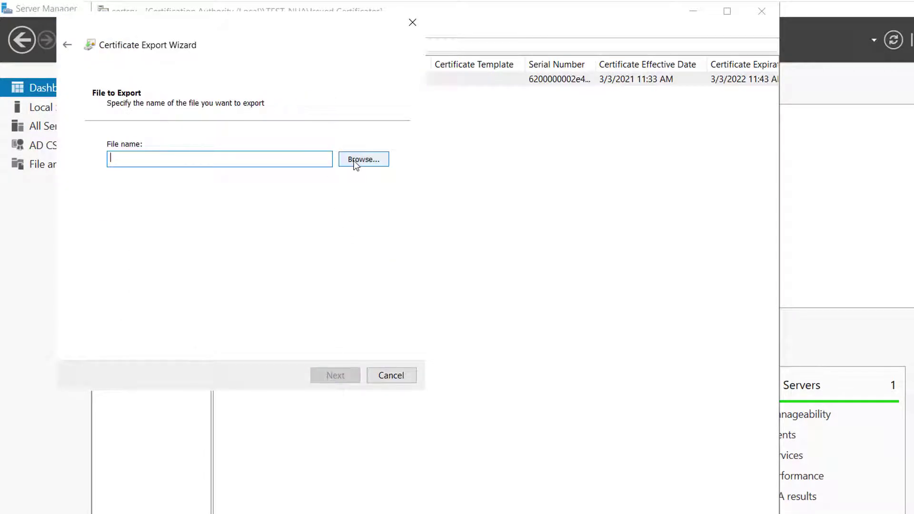
pyautogui.click(355, 162)
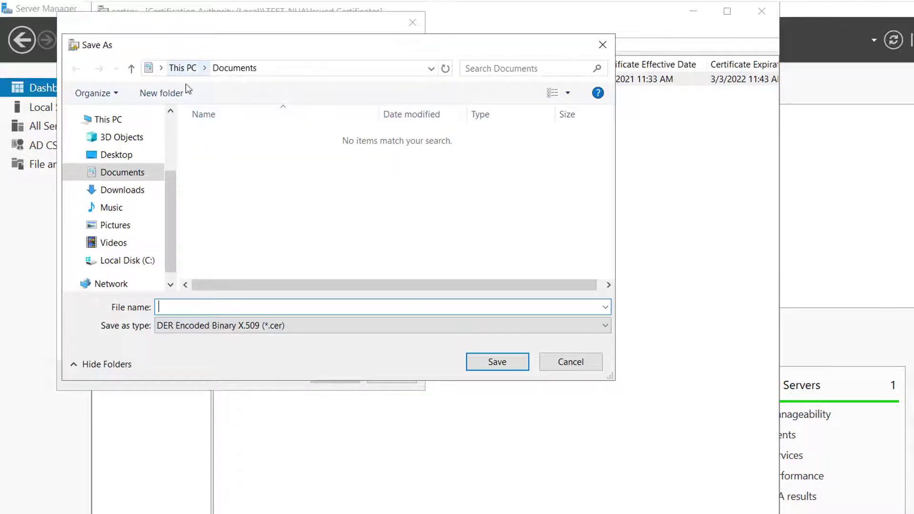
pyautogui.click(122, 190)
pyautogui.click(224, 309)
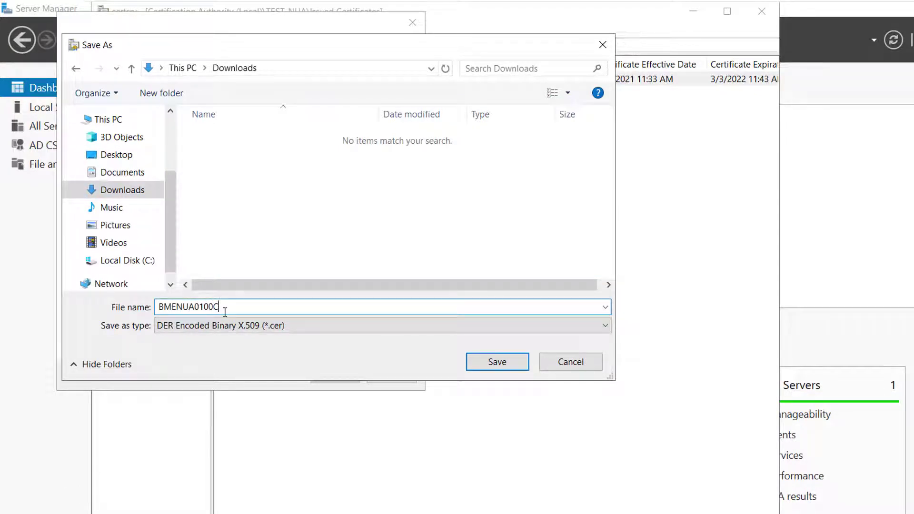
pyautogui.write('BMENUA0100Cert')
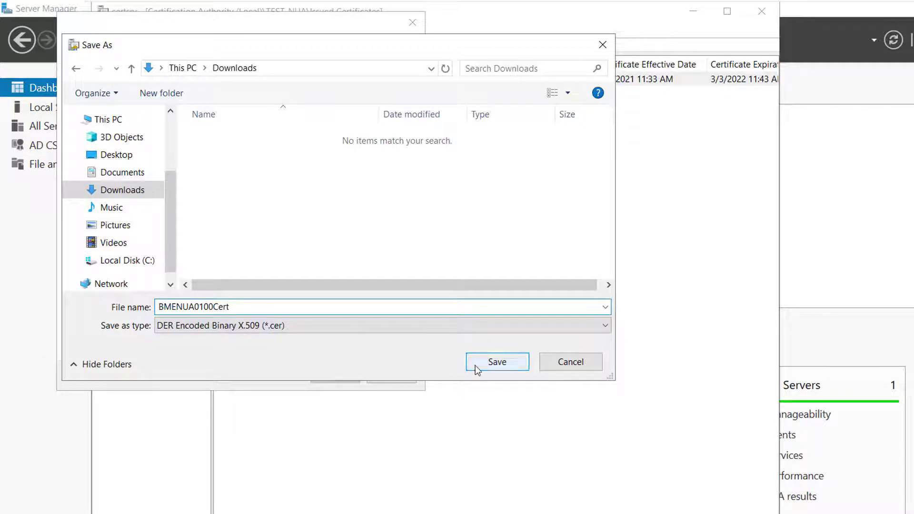
pyautogui.click(482, 366)
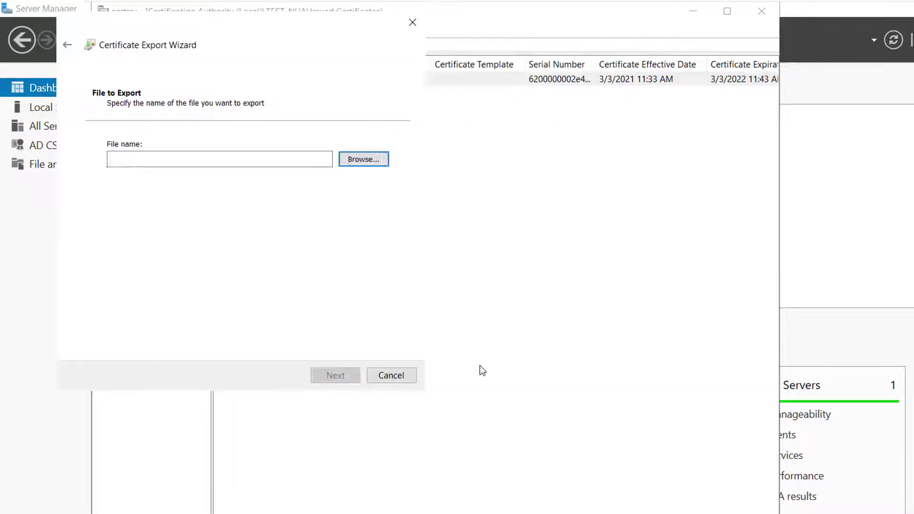
# Step: Finish the export wizard, acknowledge success, close the certificate, and return to TEST_NUA
pyautogui.click(329, 377)
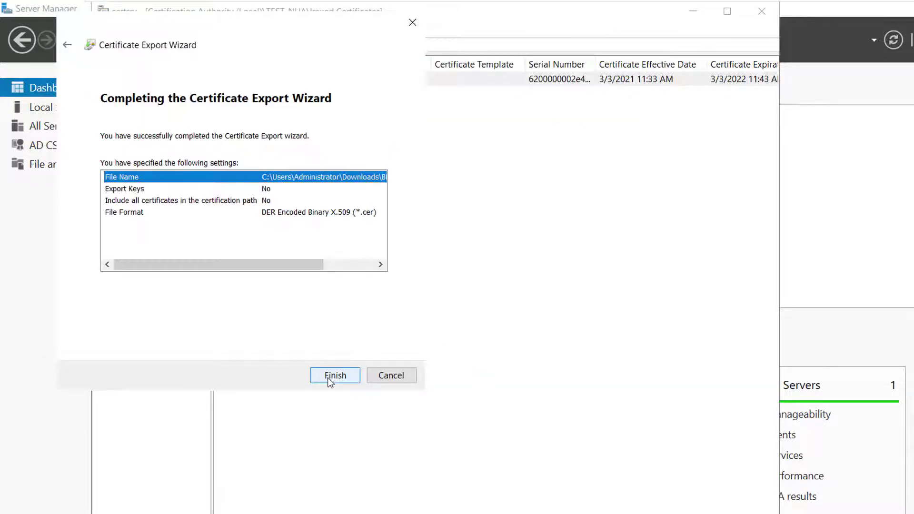
pyautogui.click(329, 377)
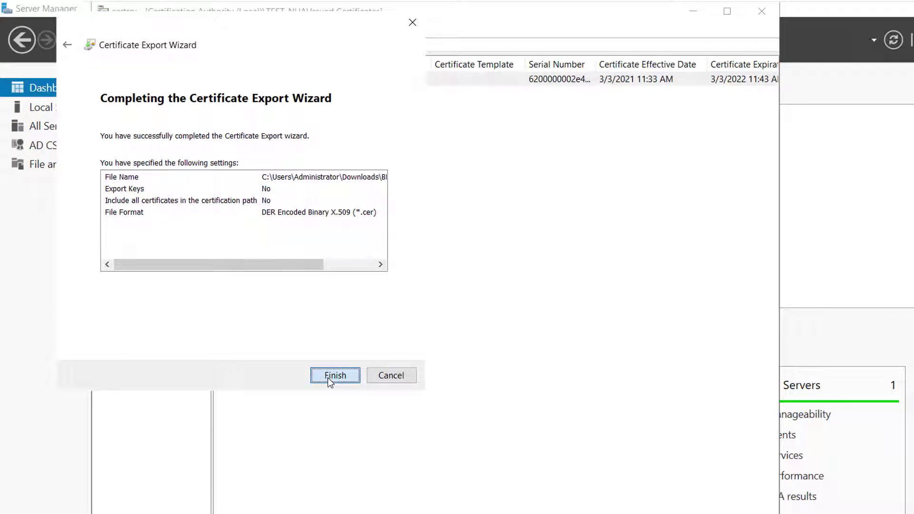
pyautogui.click(260, 236)
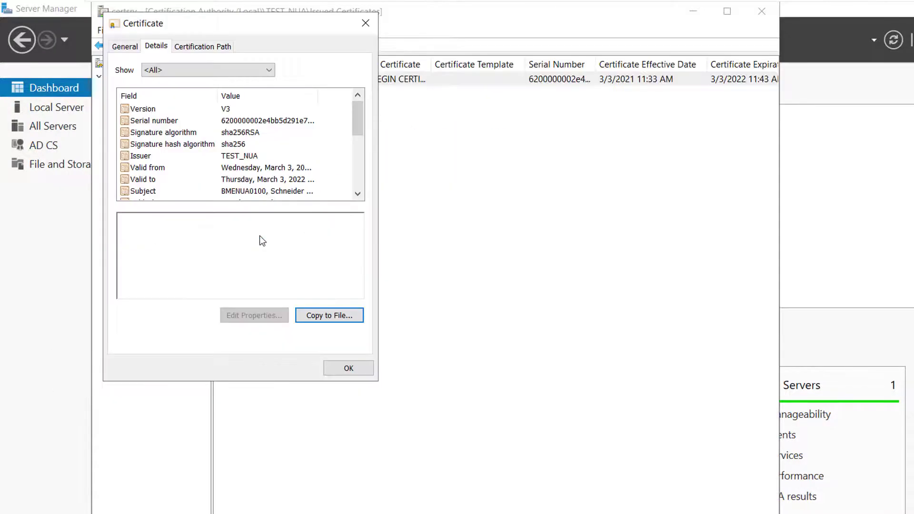
pyautogui.click(347, 369)
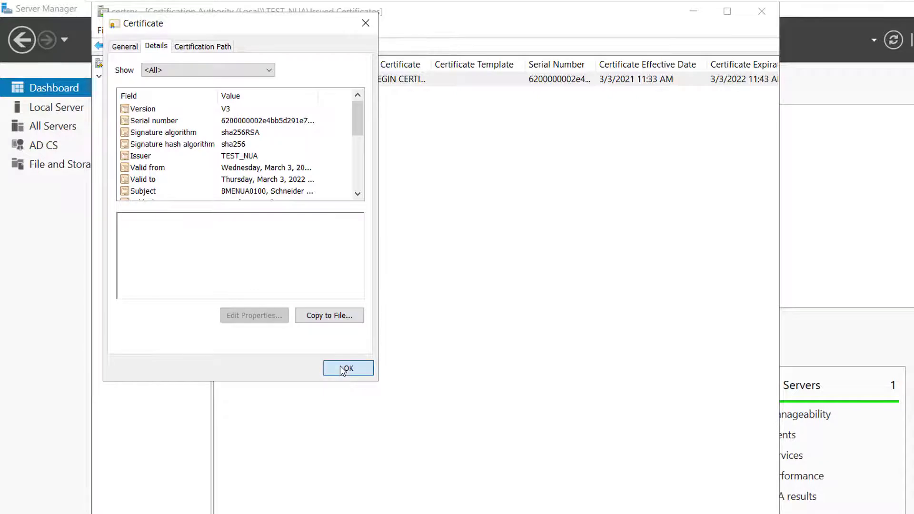
pyautogui.click(138, 76)
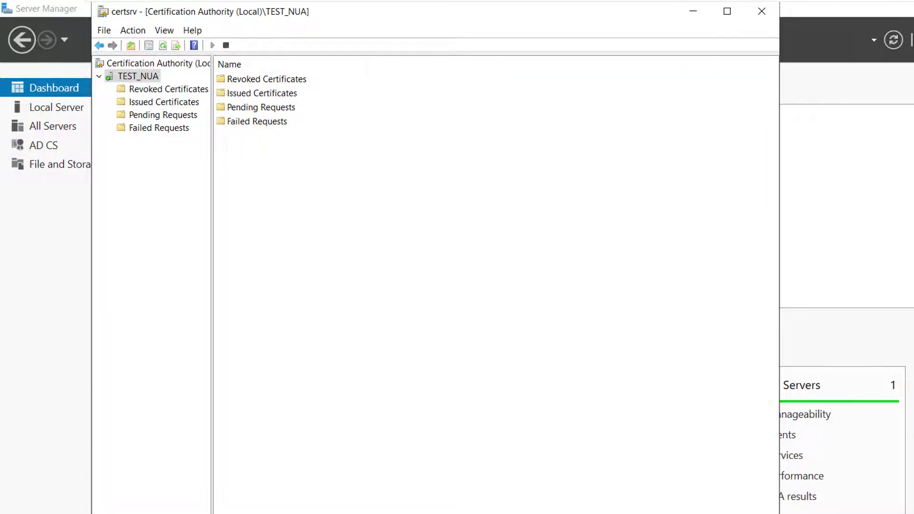
# Step: Open the details of the TEST_NUA authority's own CA certificate from its properties
pyautogui.rightClick(139, 75)
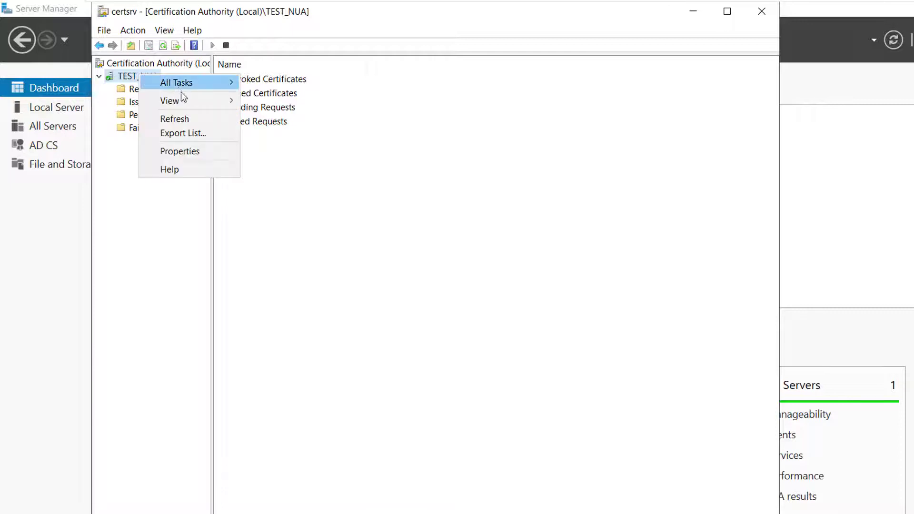
pyautogui.click(183, 151)
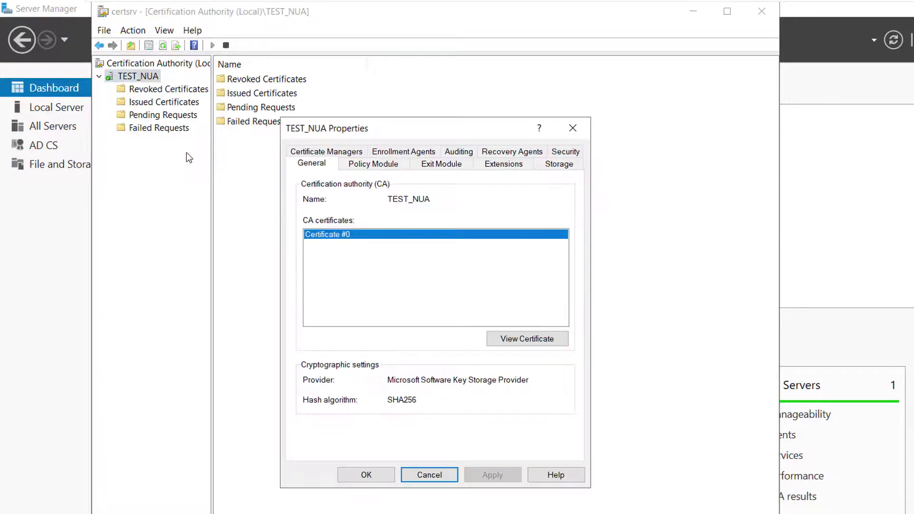
pyautogui.click(520, 339)
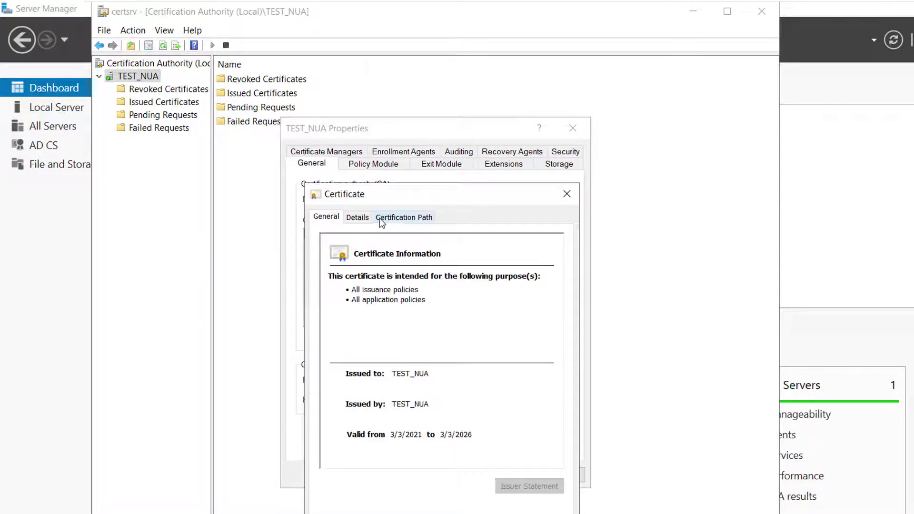
pyautogui.click(361, 218)
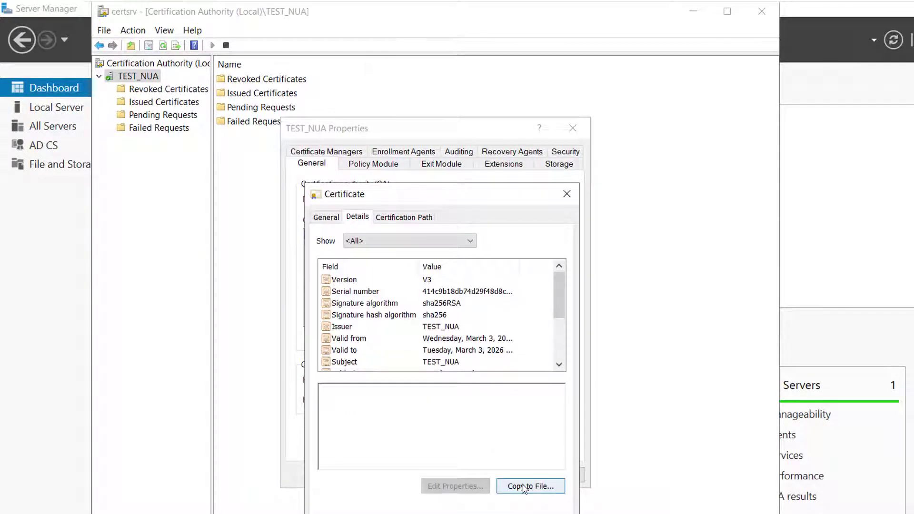
# Step: Export the CA certificate as DER file ThisIsTheCA and close the TEST_NUA properties
pyautogui.click(542, 484)
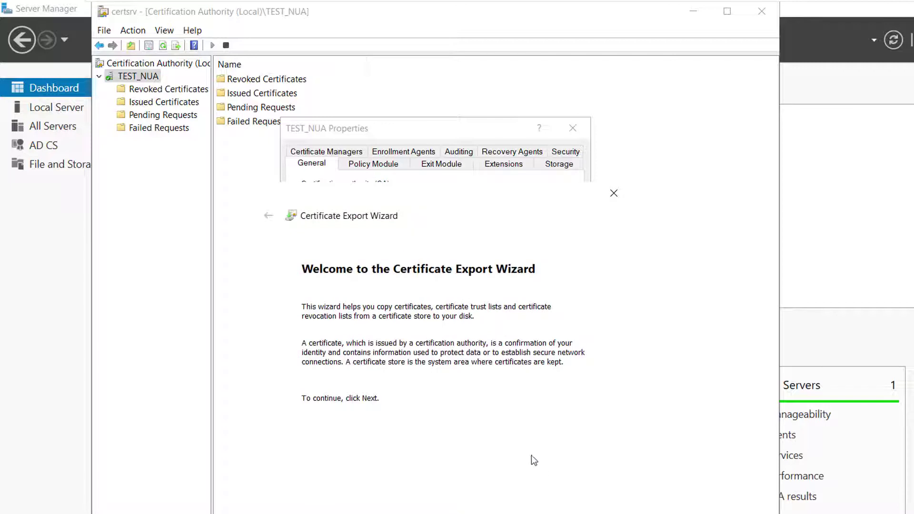
pyautogui.press('Return')
pyautogui.press('Return')
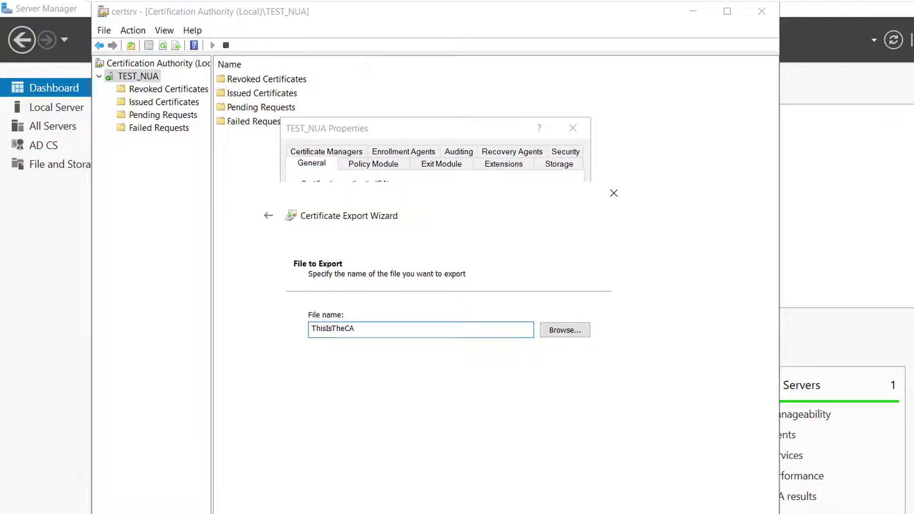
pyautogui.press('Return')
pyautogui.press('Return')
pyautogui.click(592, 358)
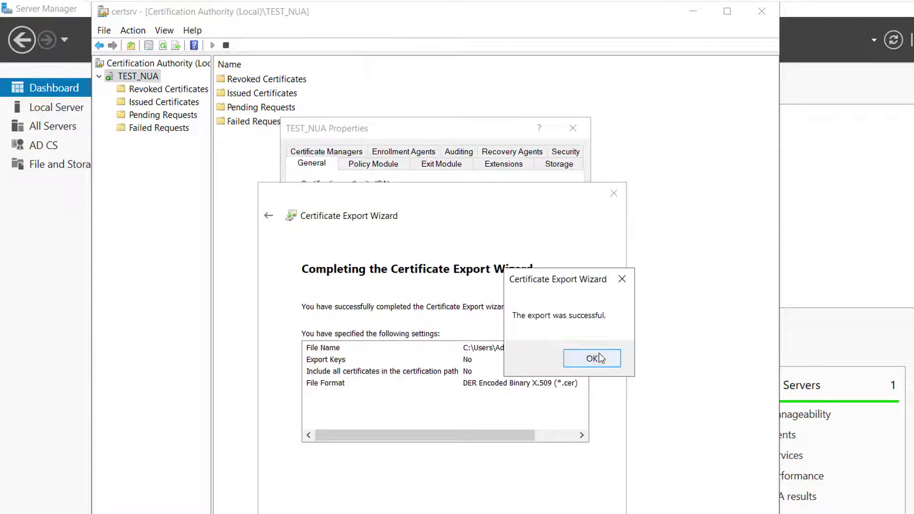
pyautogui.press('Return')
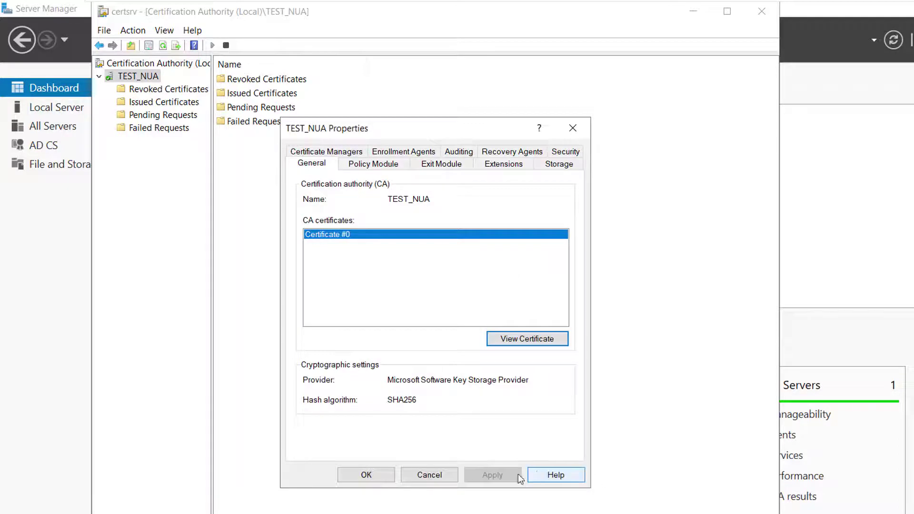
pyautogui.click(331, 419)
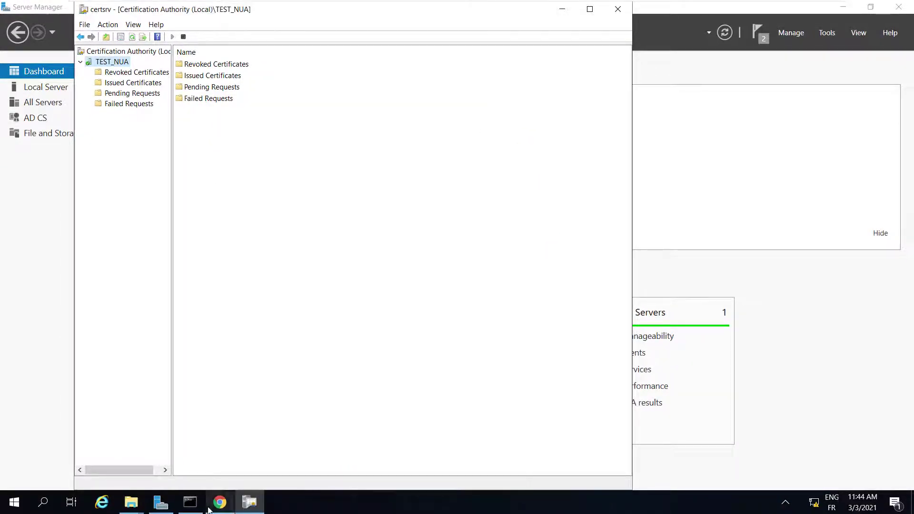
# Step: Add ThisIsTheCA.cer from Downloads to the module's trusted CA certificates and submit it
pyautogui.click(220, 502)
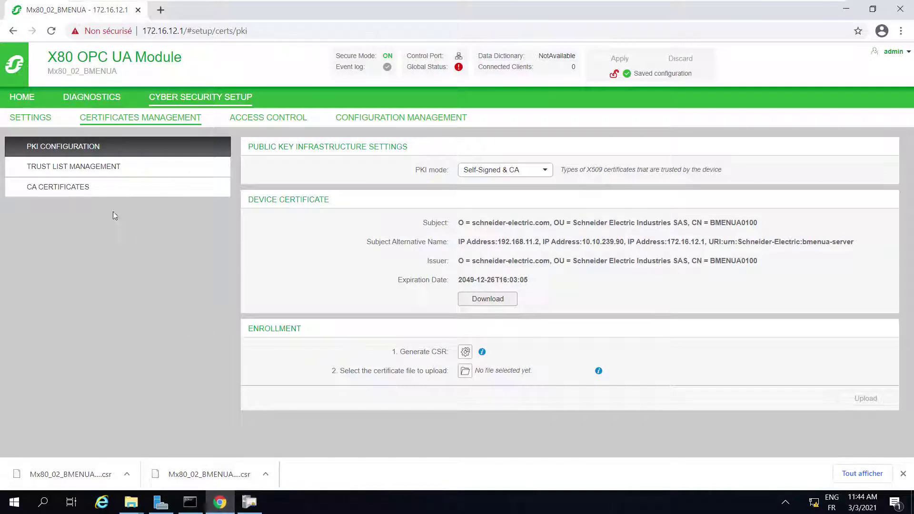
pyautogui.click(68, 193)
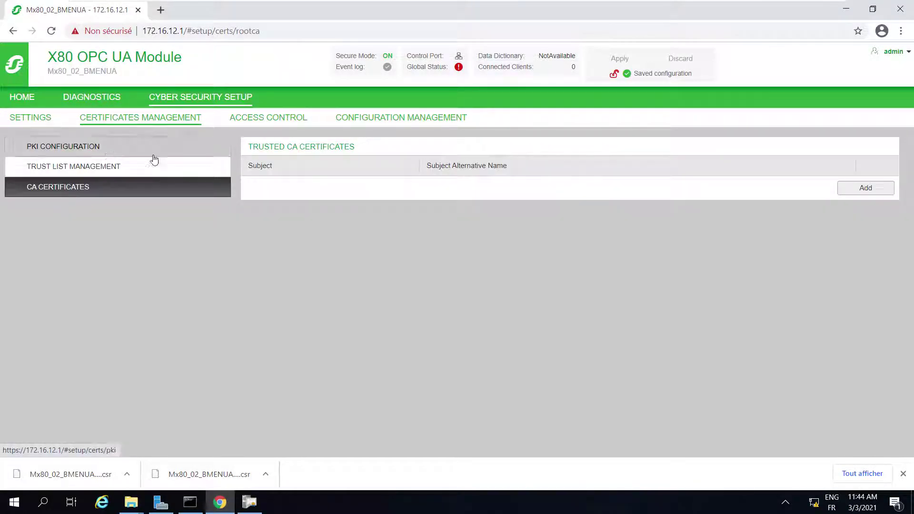
pyautogui.click(864, 190)
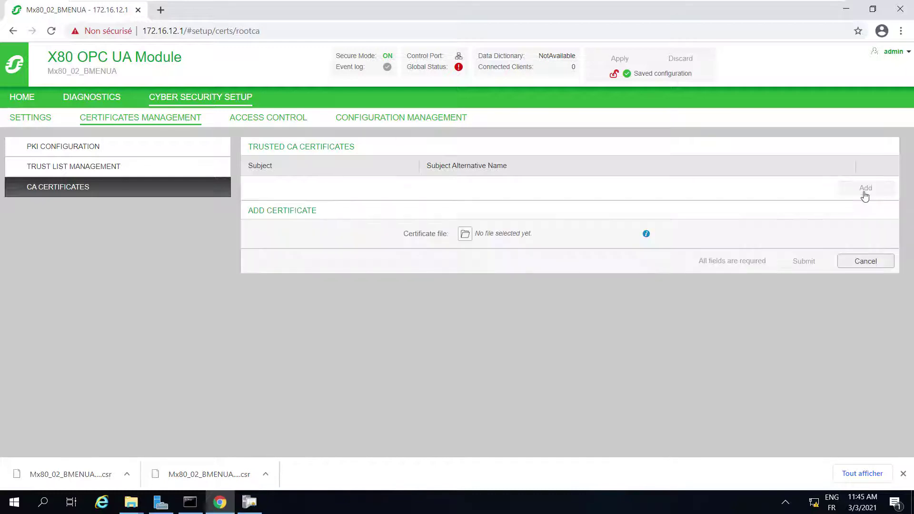
pyautogui.click(465, 233)
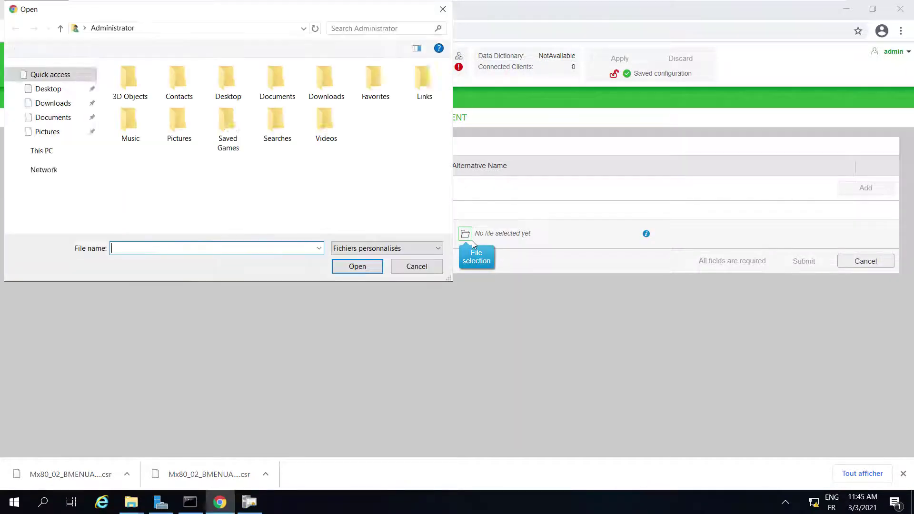
pyautogui.click(46, 103)
pyautogui.click(144, 102)
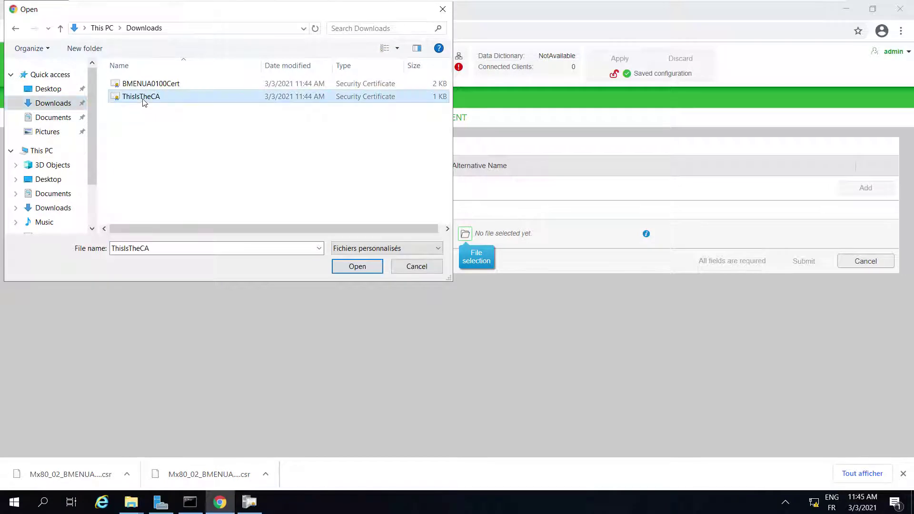
pyautogui.click(356, 266)
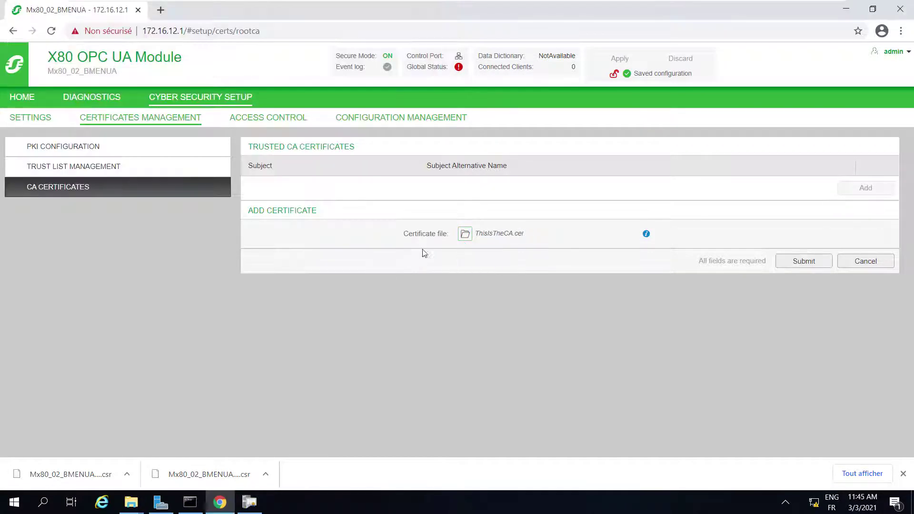
pyautogui.click(810, 268)
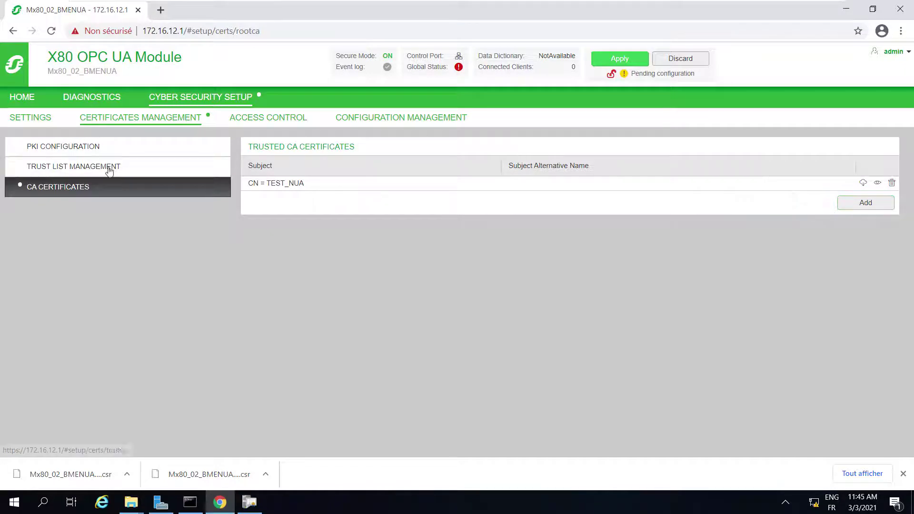
# Step: Upload BMENUA0100Cert.cer as the signed device certificate on the PKI Configuration page
pyautogui.click(54, 144)
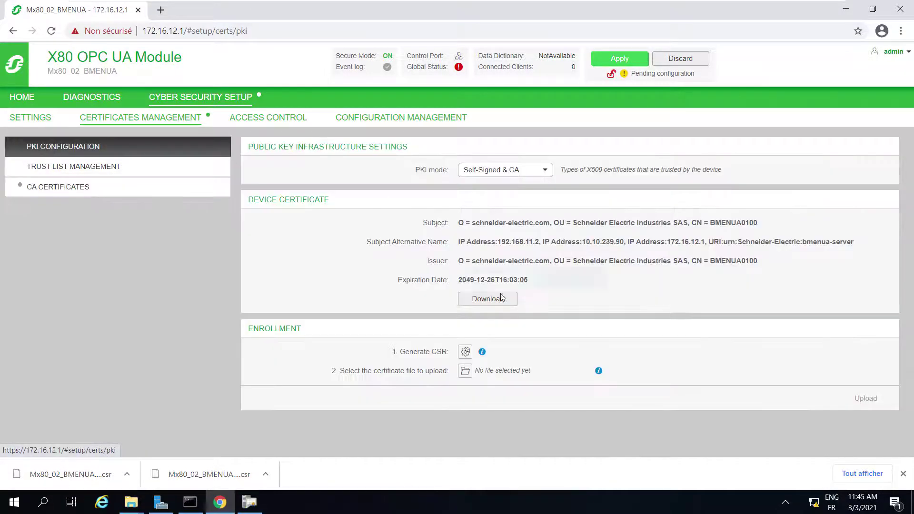
pyautogui.click(464, 374)
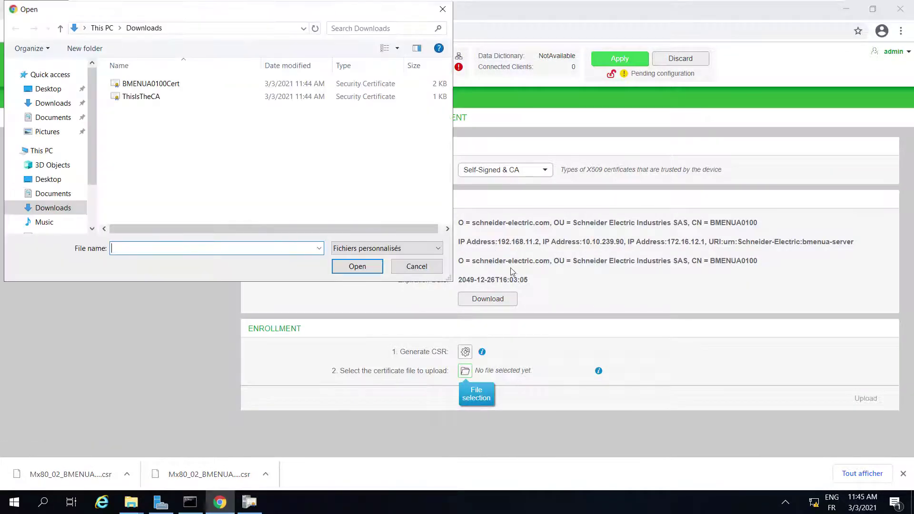
pyautogui.click(150, 87)
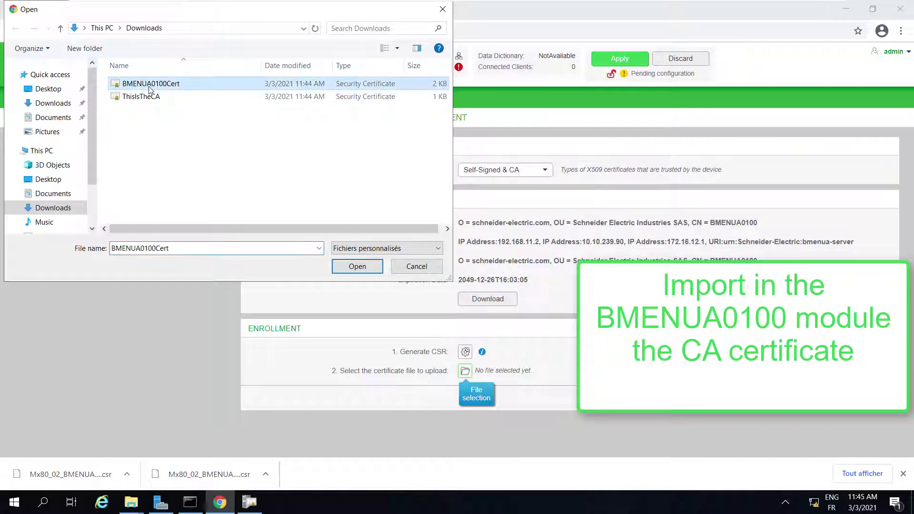
pyautogui.click(357, 266)
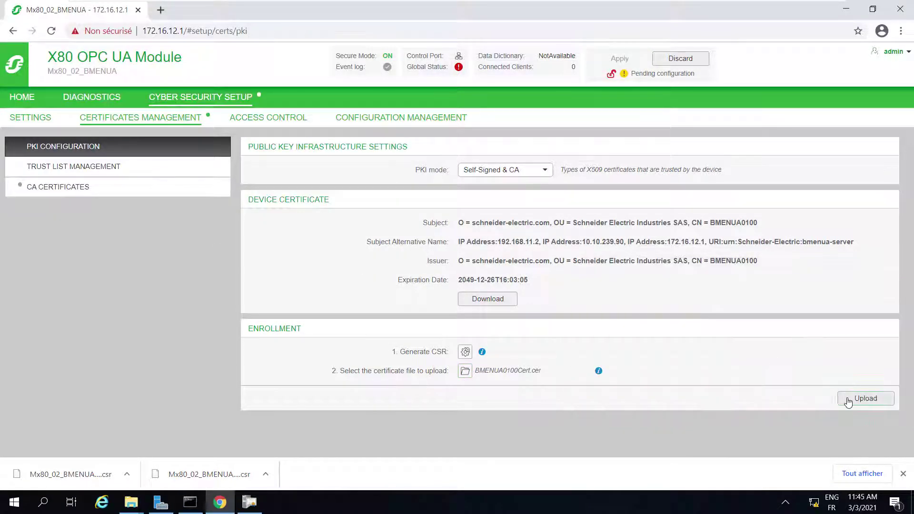
pyautogui.click(846, 399)
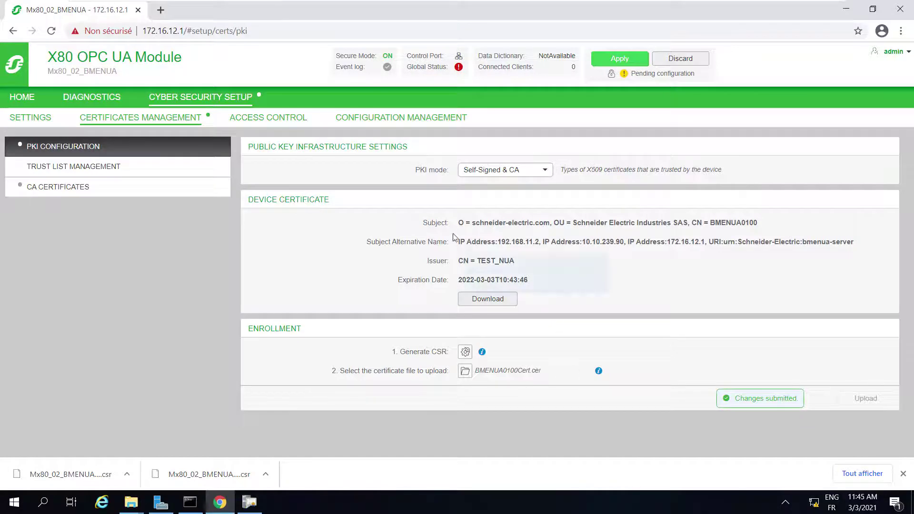
# Step: Apply the pending configuration to the device and dismiss the confirmation
pyautogui.click(619, 59)
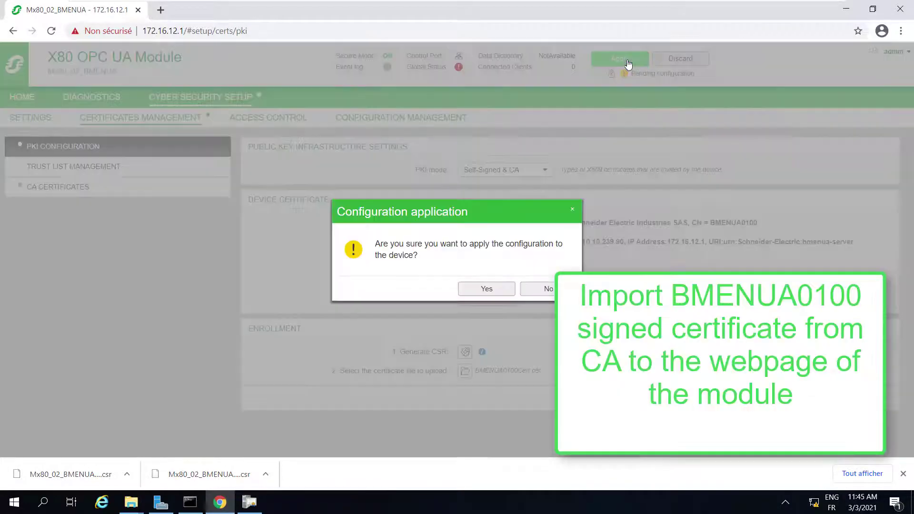
pyautogui.click(490, 288)
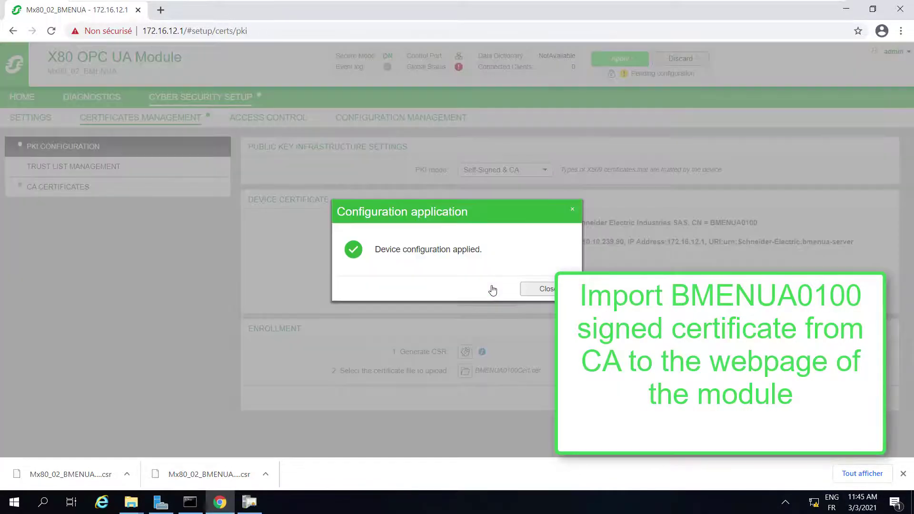
pyautogui.click(538, 289)
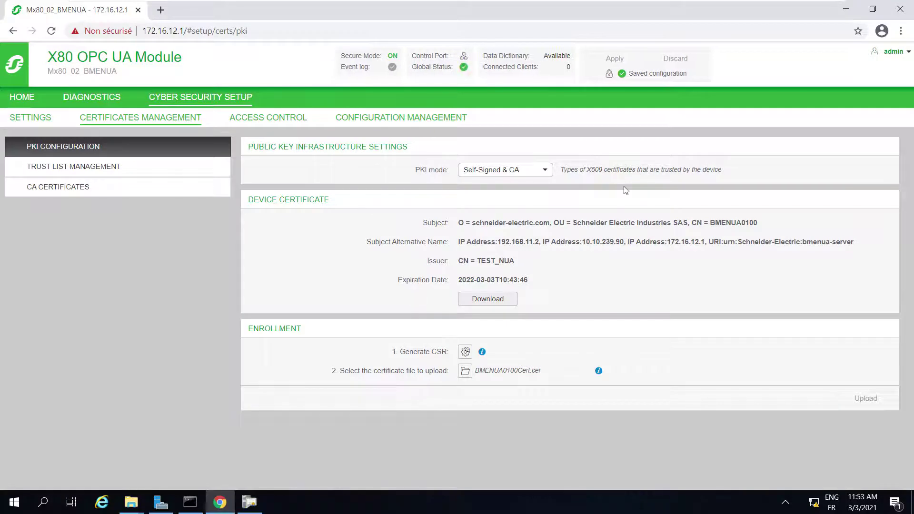
# Step: Launch UaExpert from Windows search using 'uaex'
pyautogui.click(44, 504)
pyautogui.write('uaex')
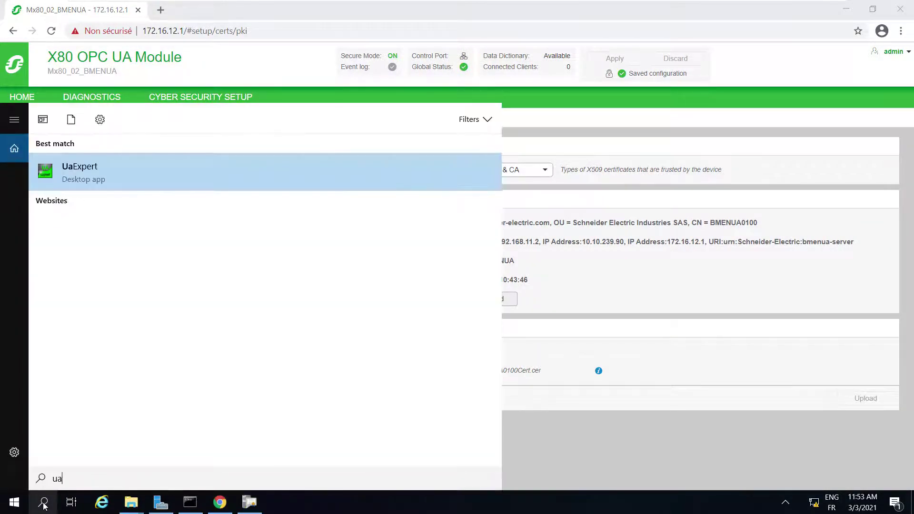
pyautogui.click(79, 176)
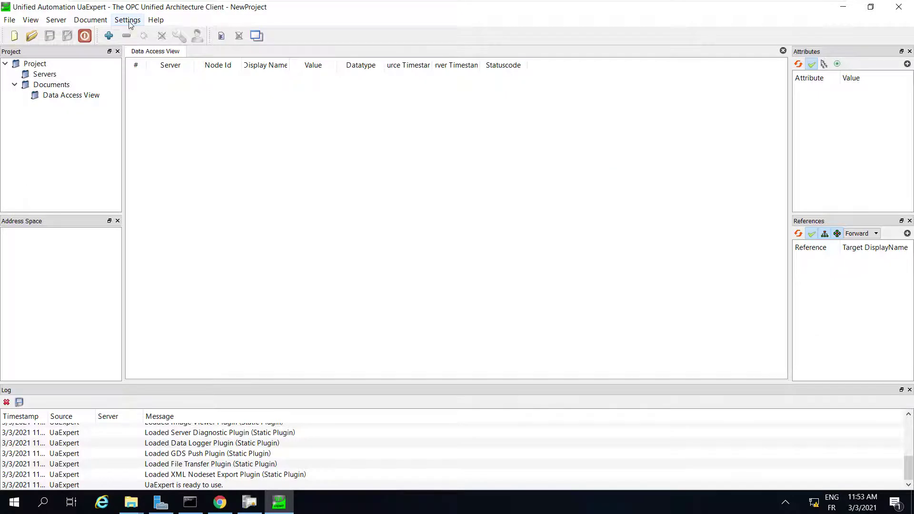
# Step: Locate UaExpert's own certificate in the PKI\own\certs folder via Manage Certificates, then close both windows
pyautogui.click(127, 20)
pyautogui.click(142, 62)
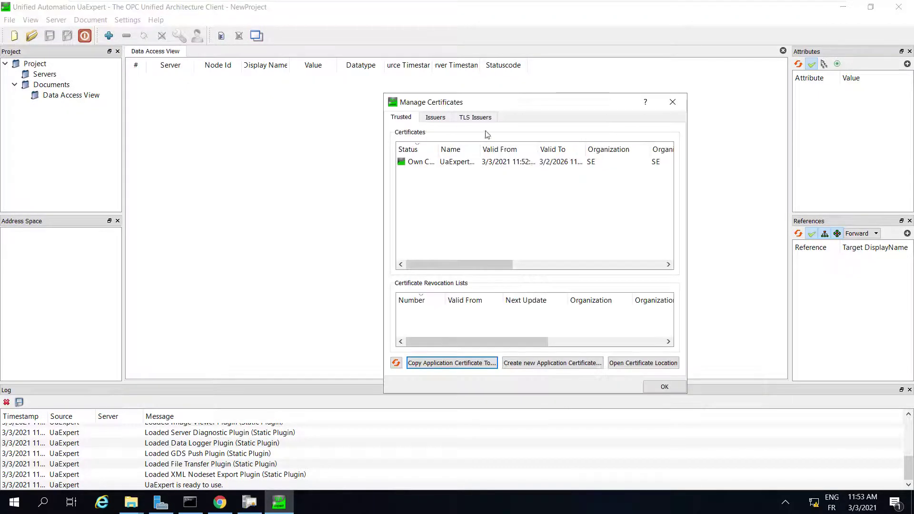
pyautogui.click(643, 362)
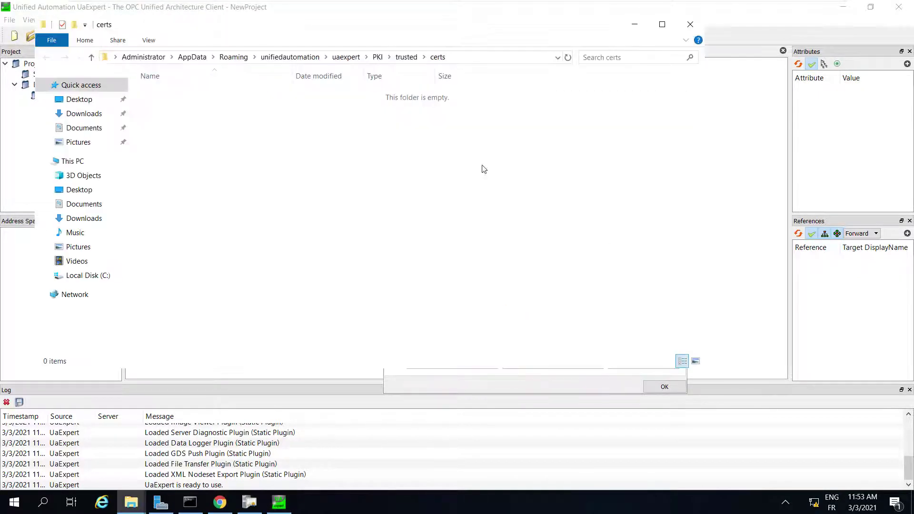
pyautogui.click(91, 57)
pyautogui.click(91, 57)
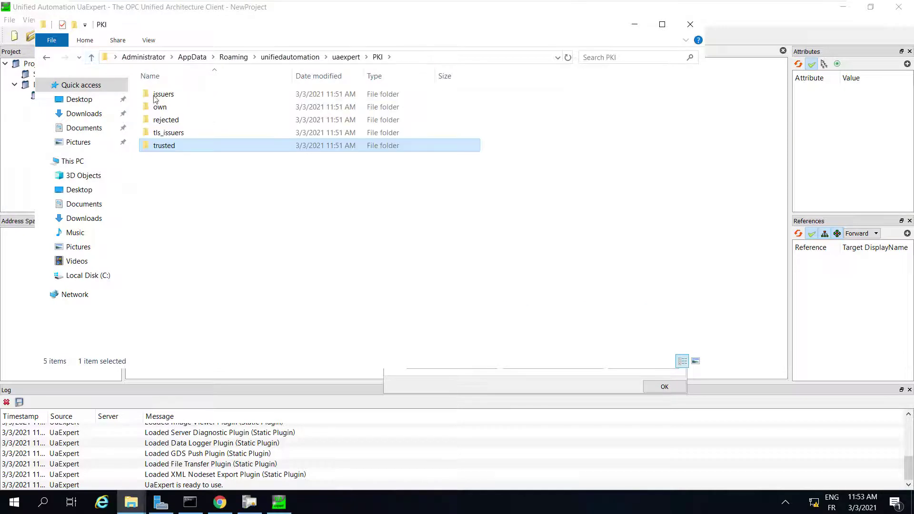
pyautogui.doubleClick(195, 108)
pyautogui.doubleClick(248, 95)
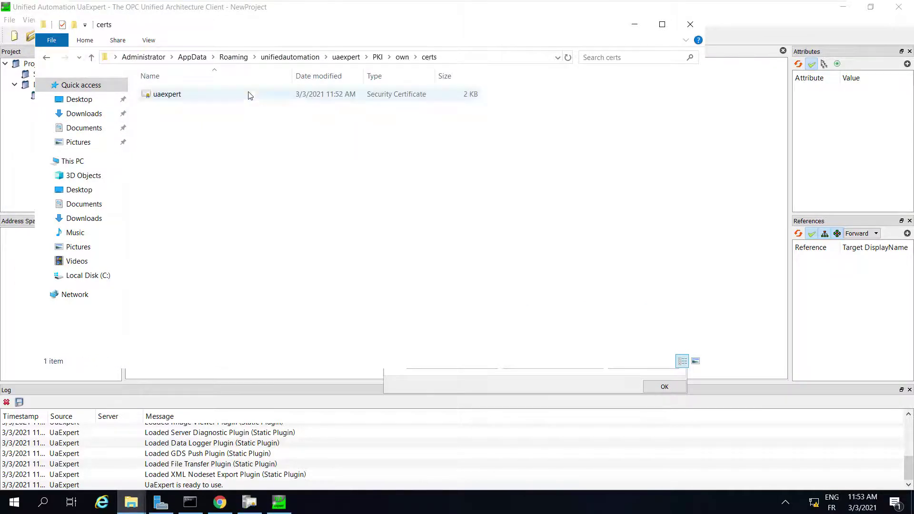
pyautogui.click(461, 60)
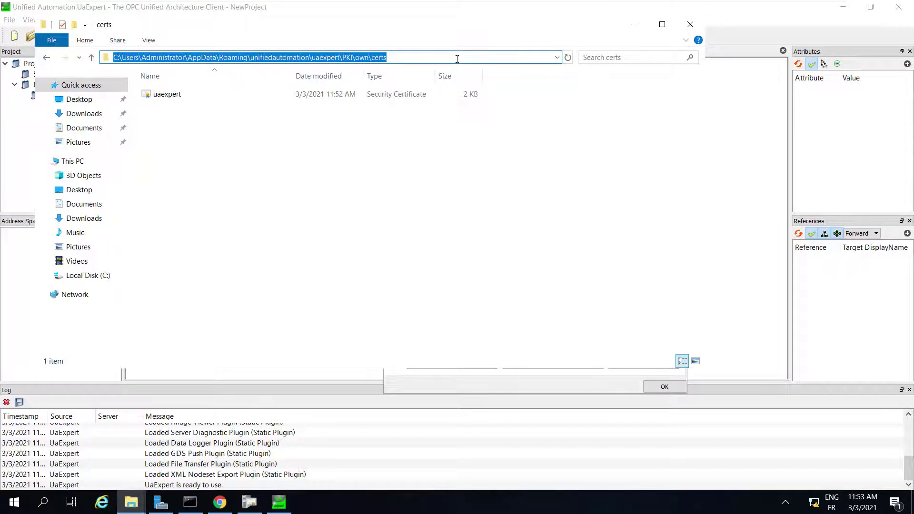
pyautogui.click(695, 25)
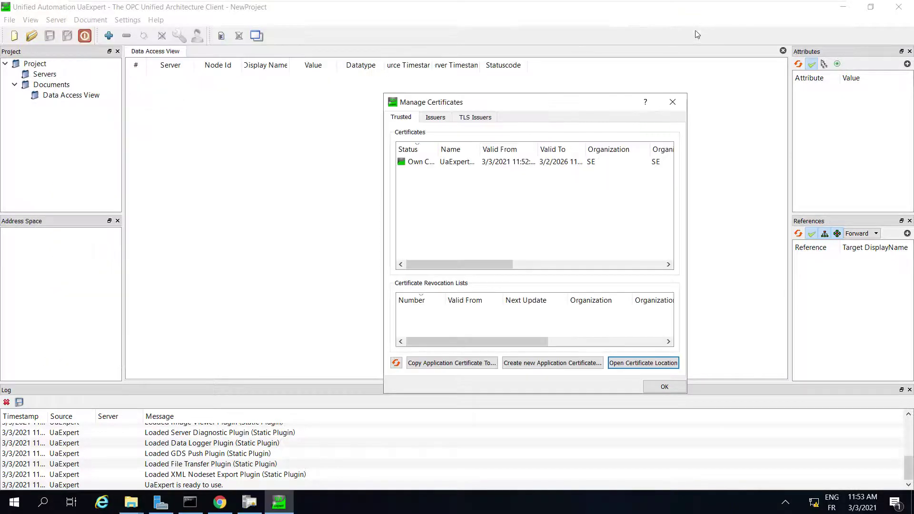
pyautogui.click(673, 102)
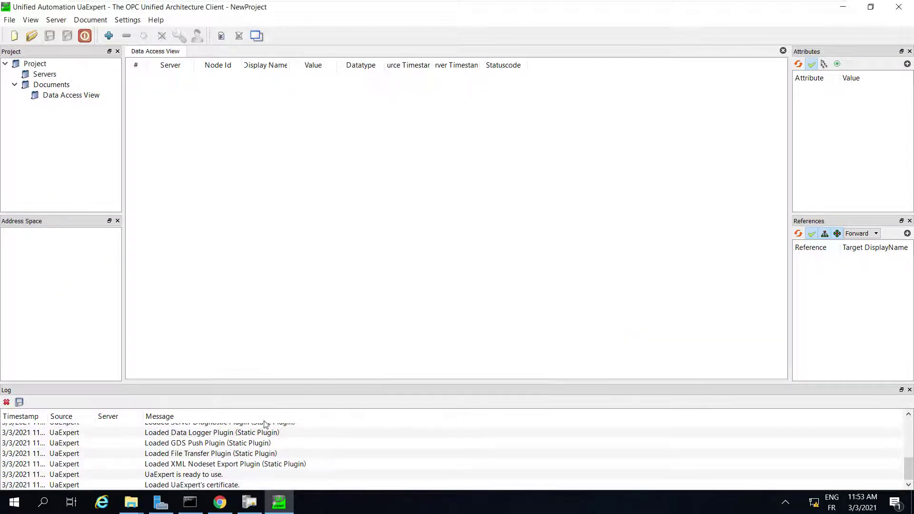
# Step: On the trusted client certificates page, load the uaexpert certificate from the PKI\own\certs folder
pyautogui.click(220, 502)
pyautogui.click(49, 167)
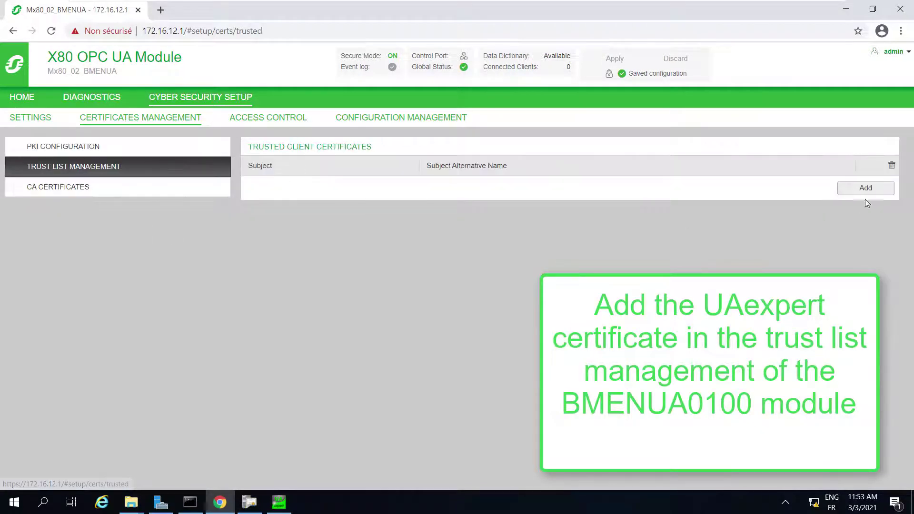
pyautogui.click(866, 189)
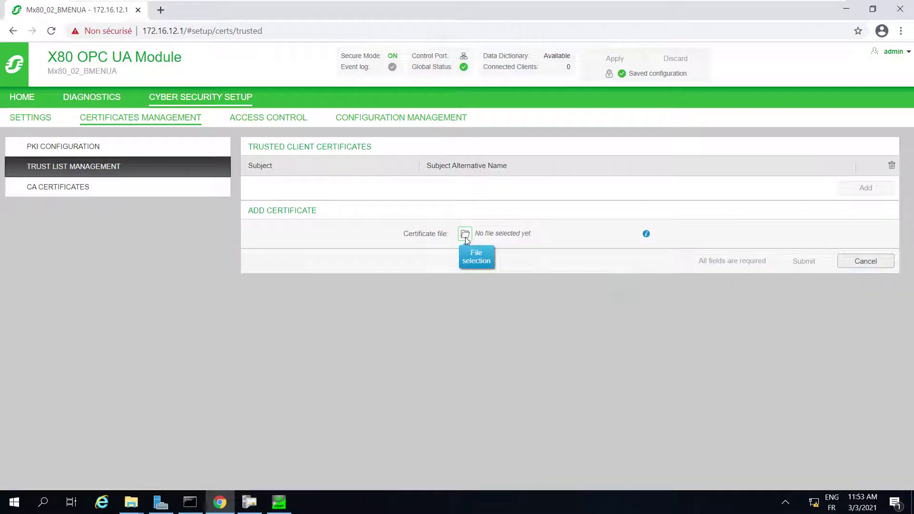
pyautogui.click(460, 237)
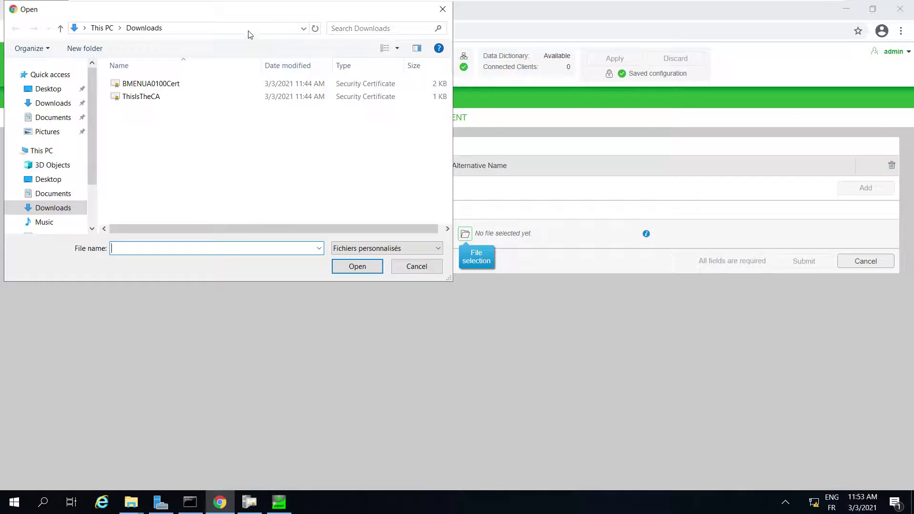
pyautogui.click(248, 31)
pyautogui.hotkey('ctrl', 'v')
pyautogui.press('Return')
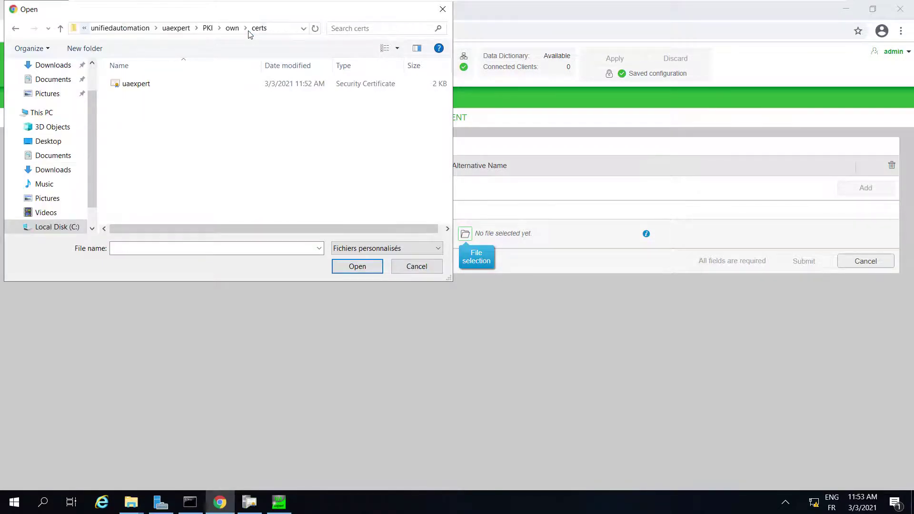
pyautogui.click(193, 85)
pyautogui.click(355, 268)
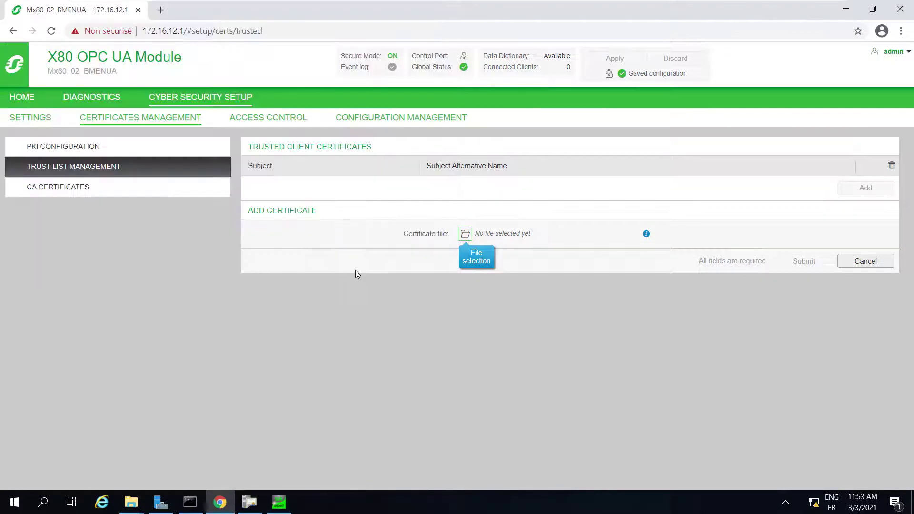
# Step: Add the uaexpert certificate to the trusted list and apply the configuration to the module
pyautogui.click(793, 265)
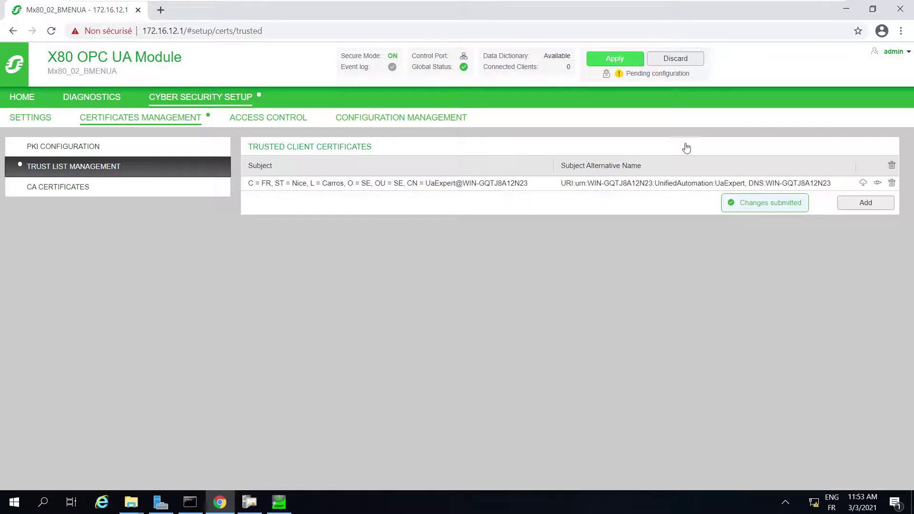
pyautogui.click(620, 61)
pyautogui.click(486, 305)
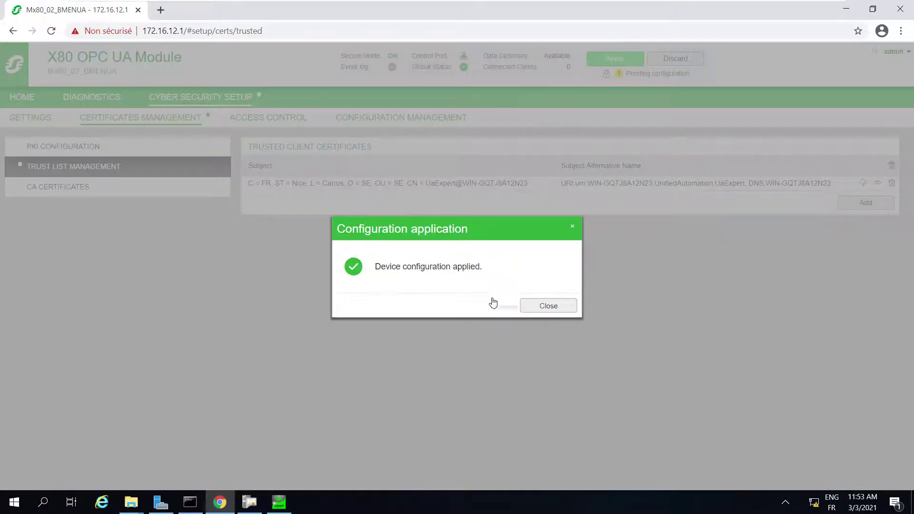
pyautogui.click(544, 308)
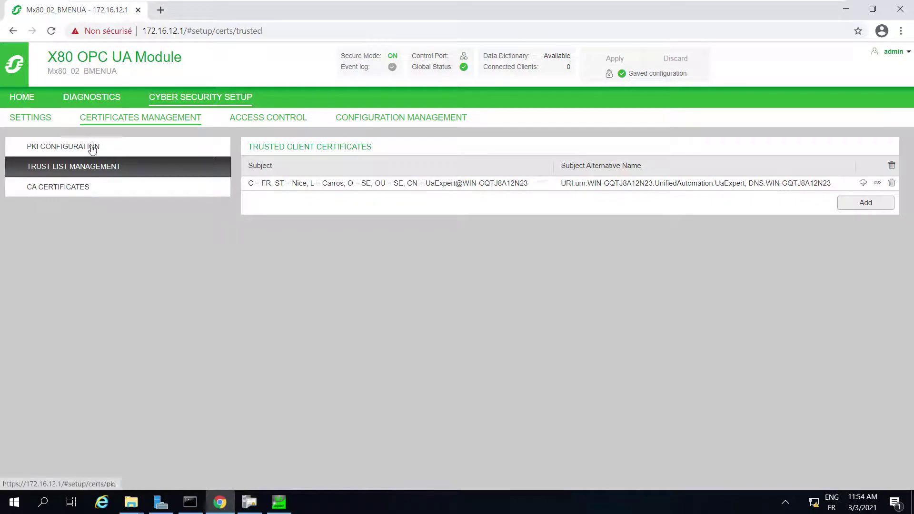
# Step: Set the OPC UA User Identifier token type to Anonymous and submit the change
pyautogui.click(34, 119)
pyautogui.click(39, 230)
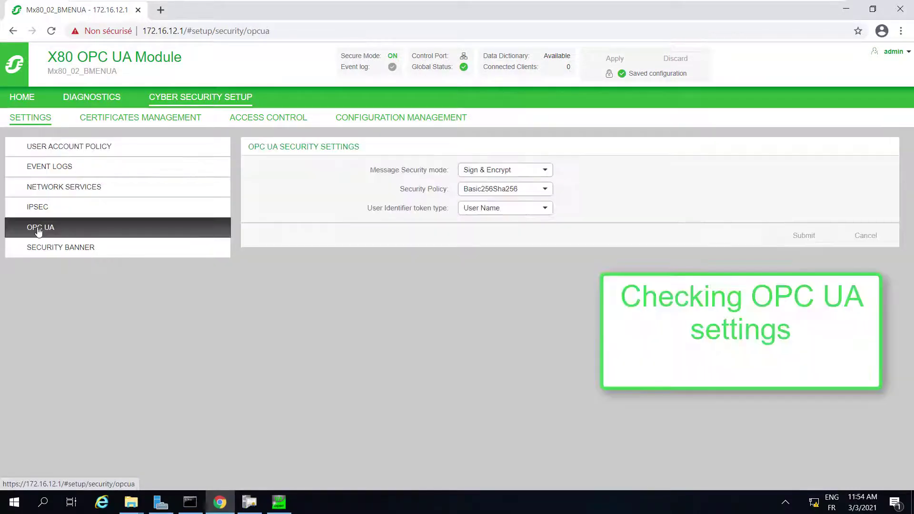
pyautogui.click(493, 208)
pyautogui.click(492, 235)
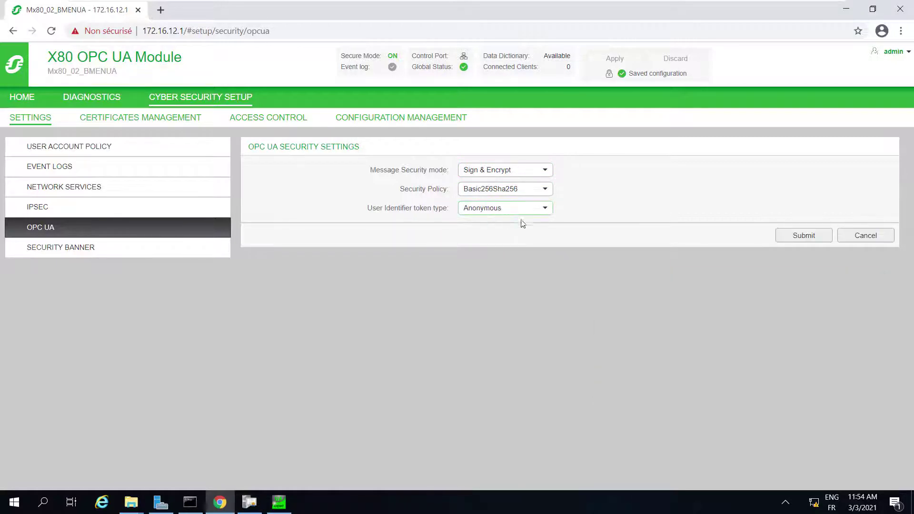
pyautogui.click(806, 234)
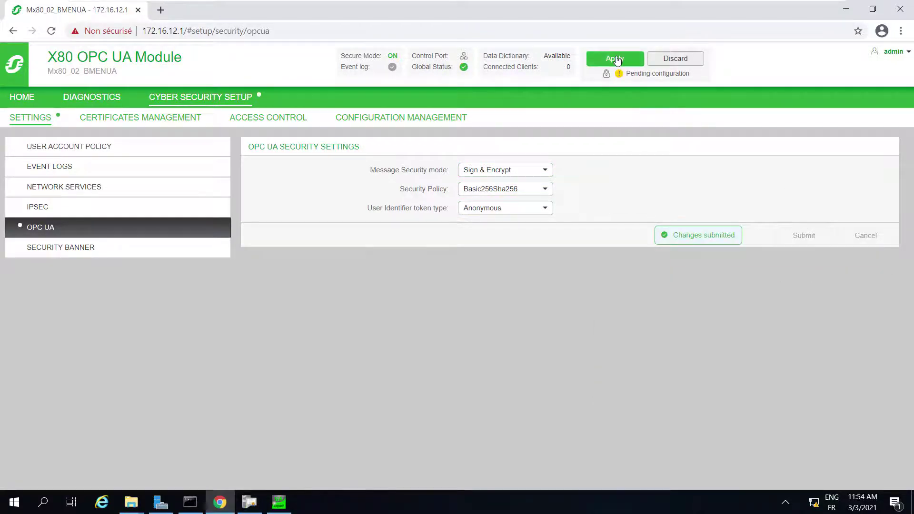
# Step: Apply the configuration to the module, then return to UaExpert
pyautogui.click(616, 59)
pyautogui.click(486, 309)
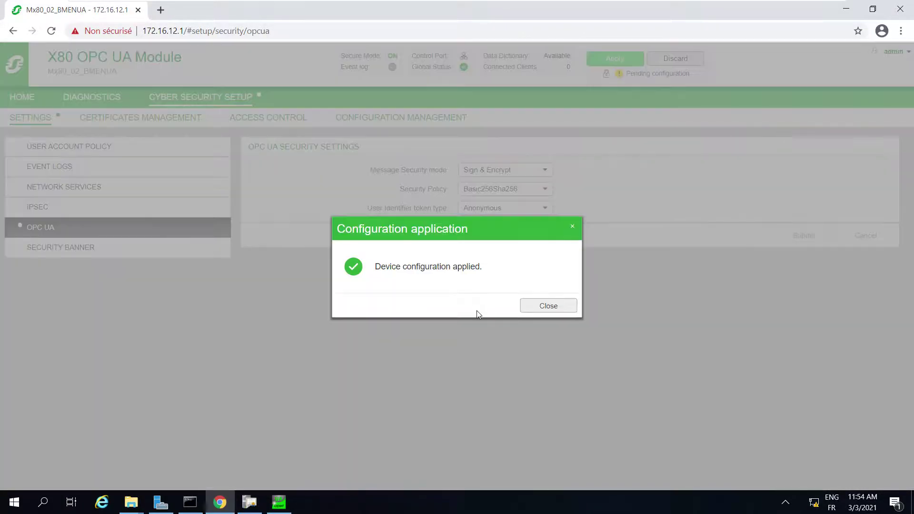
pyautogui.click(541, 306)
pyautogui.click(277, 500)
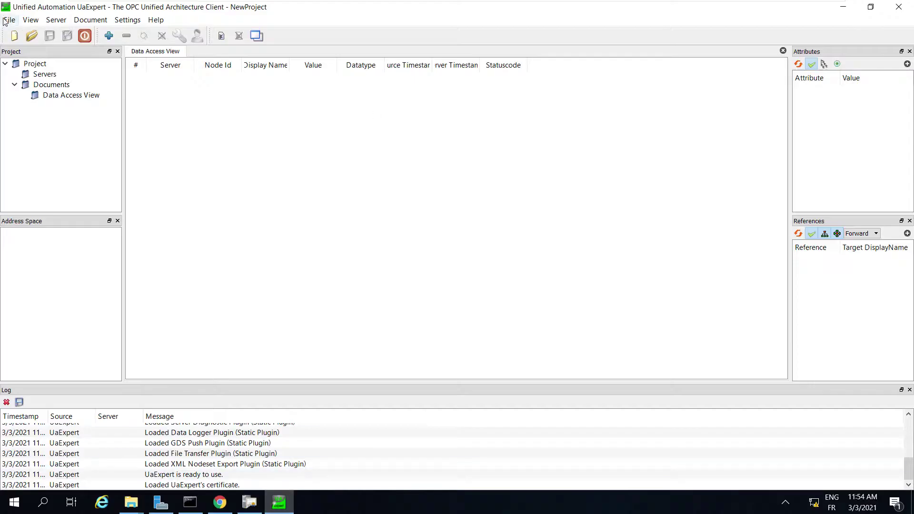
# Step: Add a server at opc.tcp://172.16.12.1:4840 with Basic256Sha256 and Sign & Encrypt
pyautogui.click(109, 36)
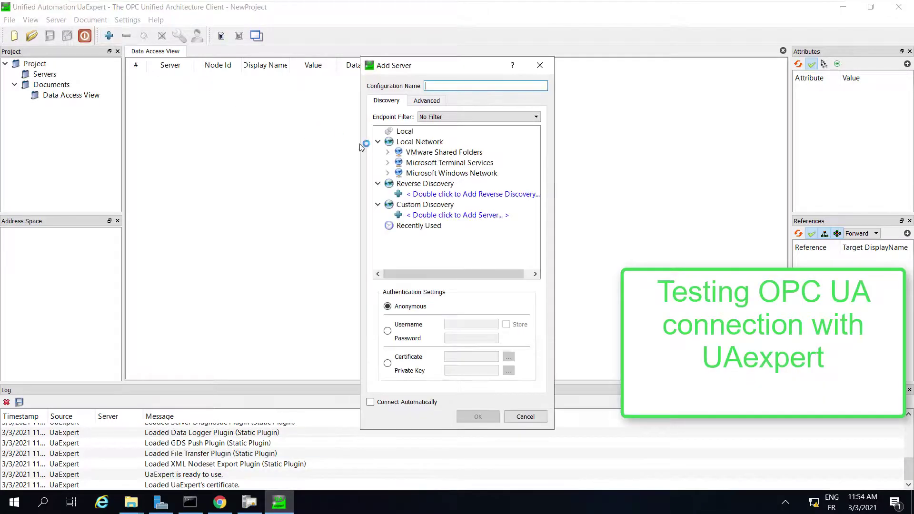
pyautogui.click(428, 101)
pyautogui.click(467, 135)
pyautogui.write('o')
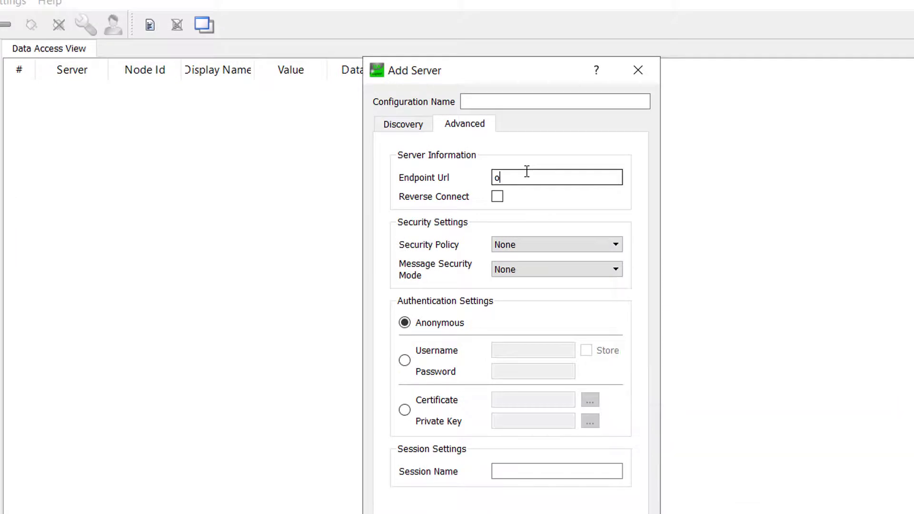
pyautogui.write('pc.tcp://172.16.21')
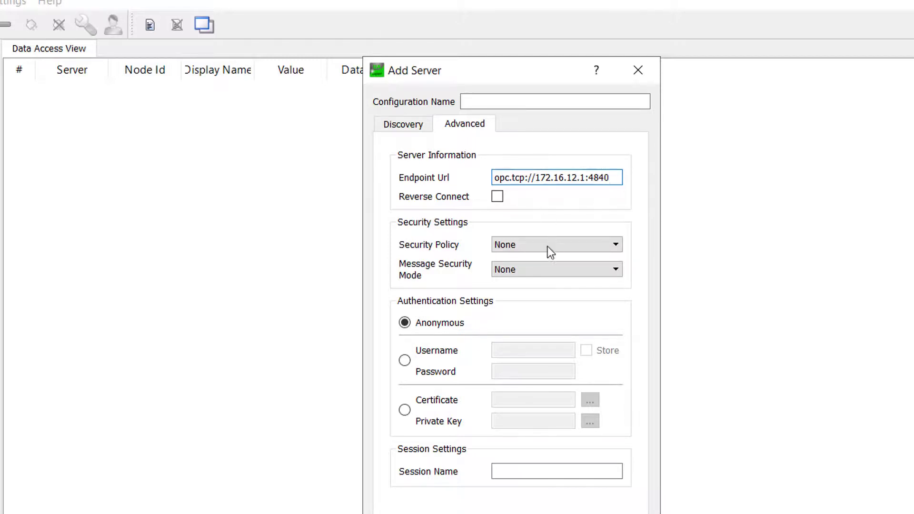
pyautogui.click(532, 249)
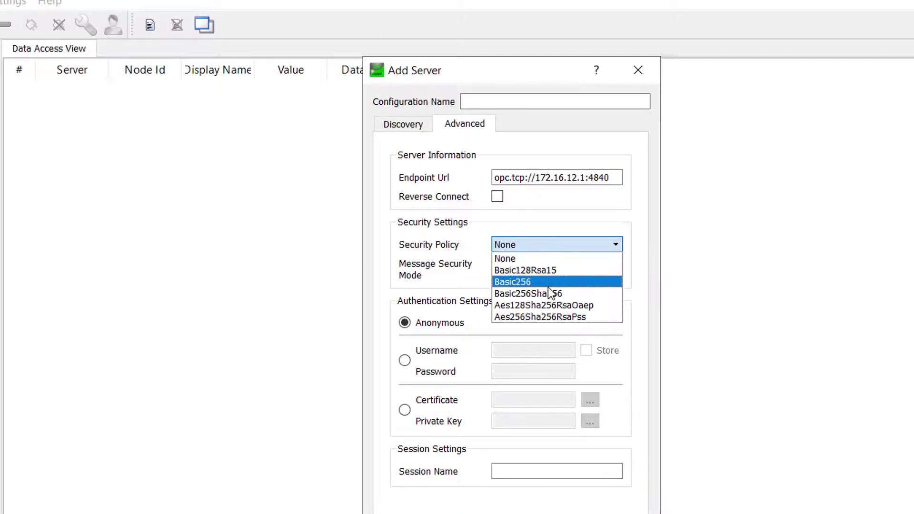
pyautogui.click(548, 294)
pyautogui.click(548, 268)
pyautogui.click(547, 270)
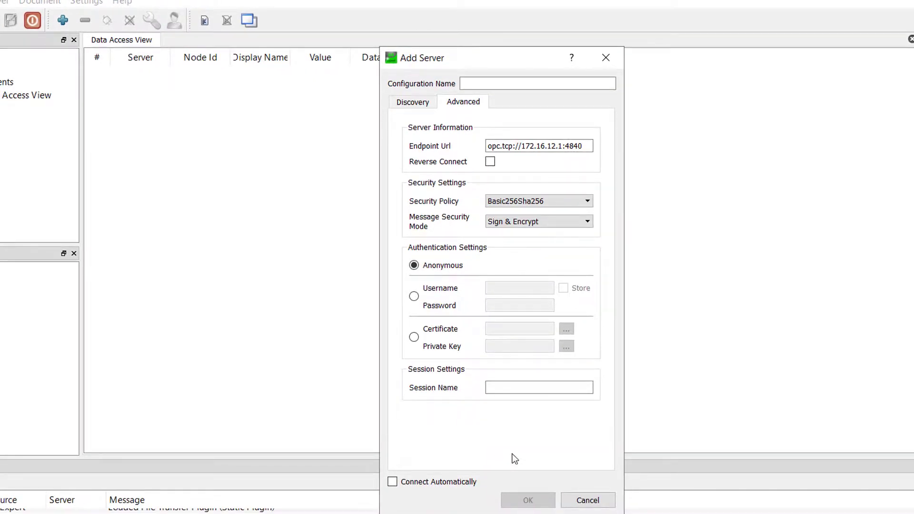
# Step: Name the server configuration 'NUATest' and confirm adding it
pyautogui.click(492, 83)
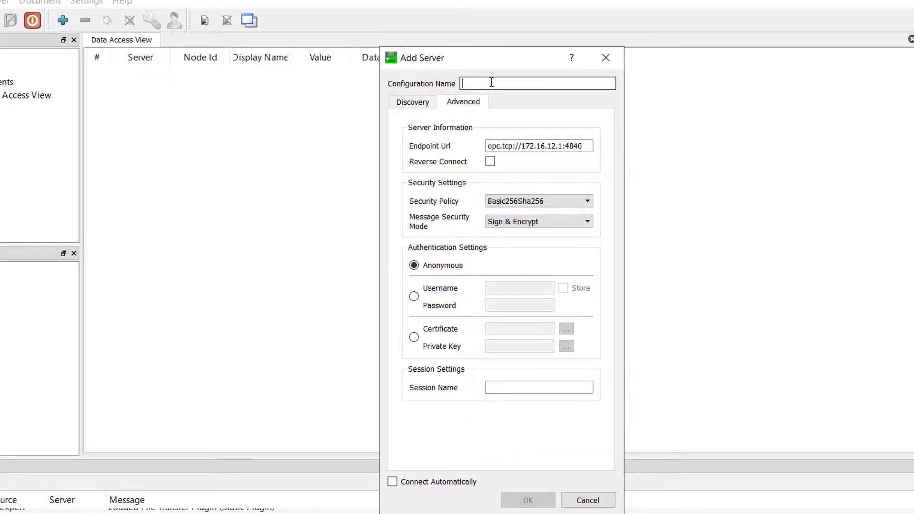
pyautogui.write('NUATest')
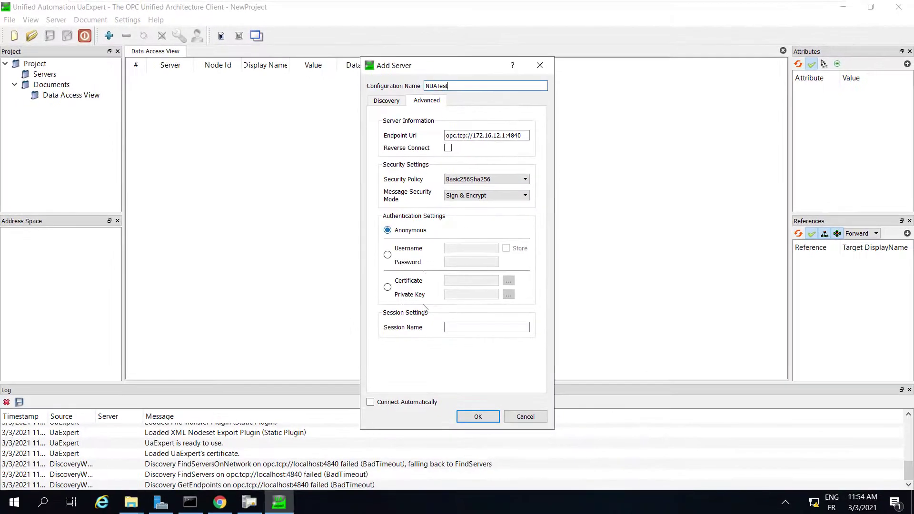
pyautogui.click(498, 429)
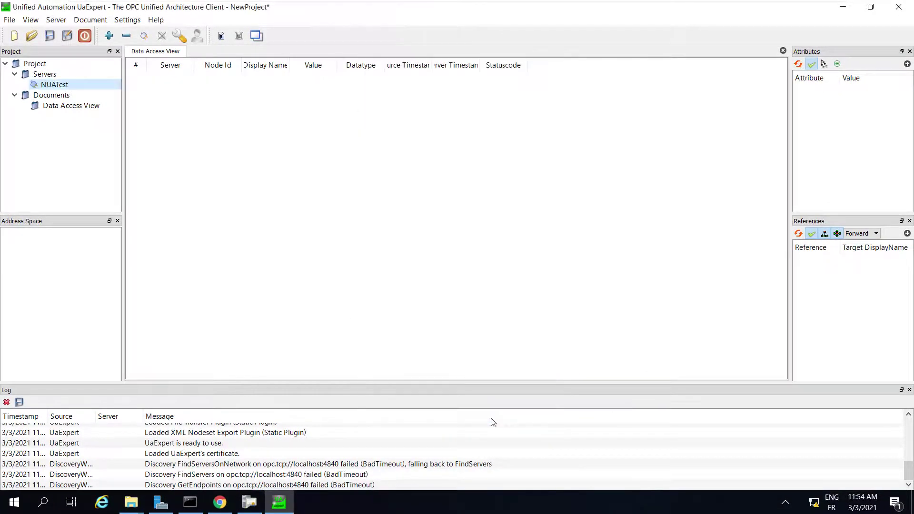
# Step: Connect to NUATest, trusting and temporarily accepting the module's server certificate
pyautogui.click(144, 37)
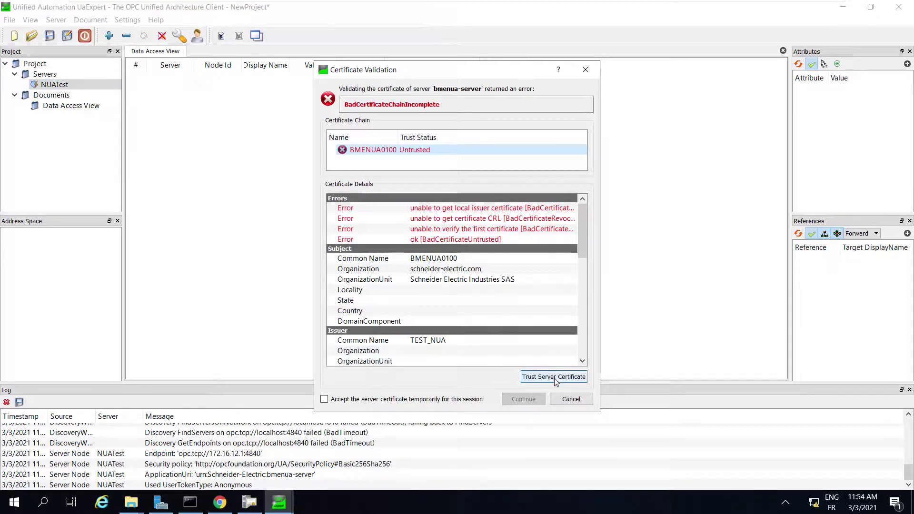
pyautogui.click(554, 377)
pyautogui.click(381, 401)
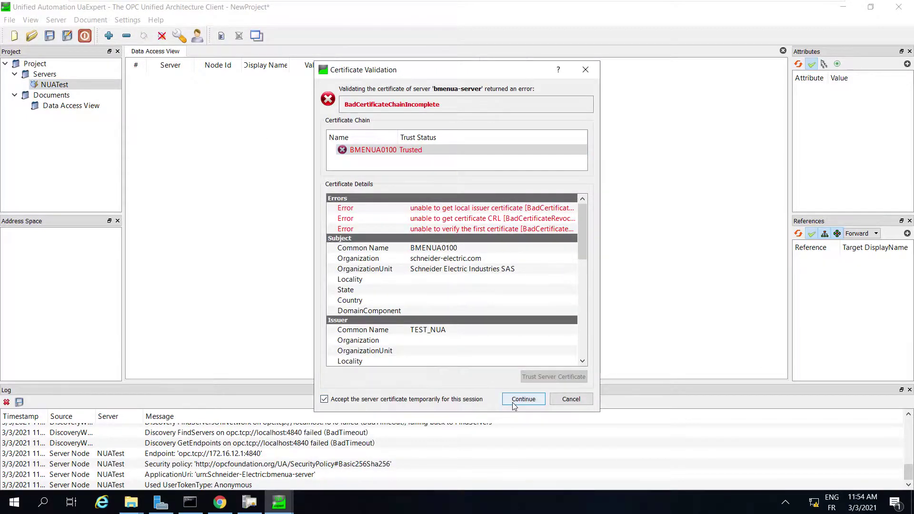
pyautogui.click(519, 402)
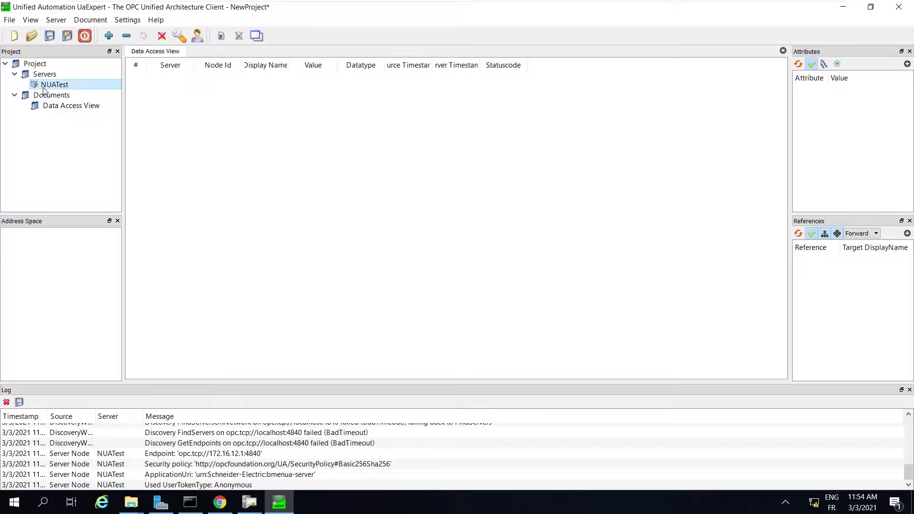
# Step: Under ePAC:Project, drag variable T and element T[100] into the Data Access View
pyautogui.click(15, 277)
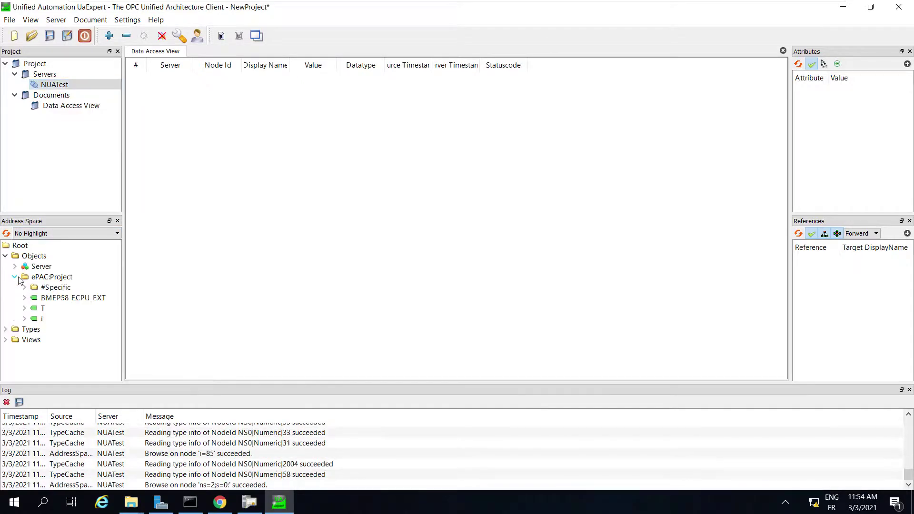
pyautogui.click(42, 308)
pyautogui.moveTo(42, 308); pyautogui.dragTo(250, 199)
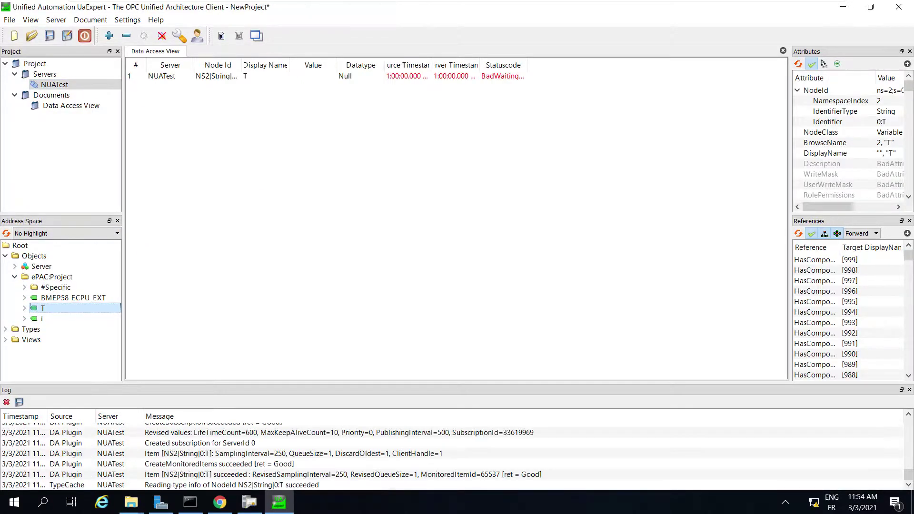
pyautogui.click(24, 308)
pyautogui.moveTo(58, 267); pyautogui.dragTo(192, 235)
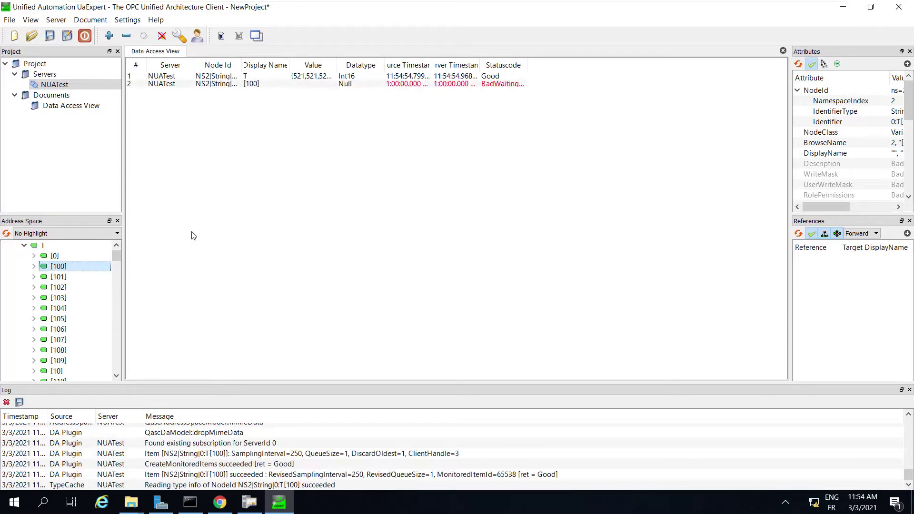